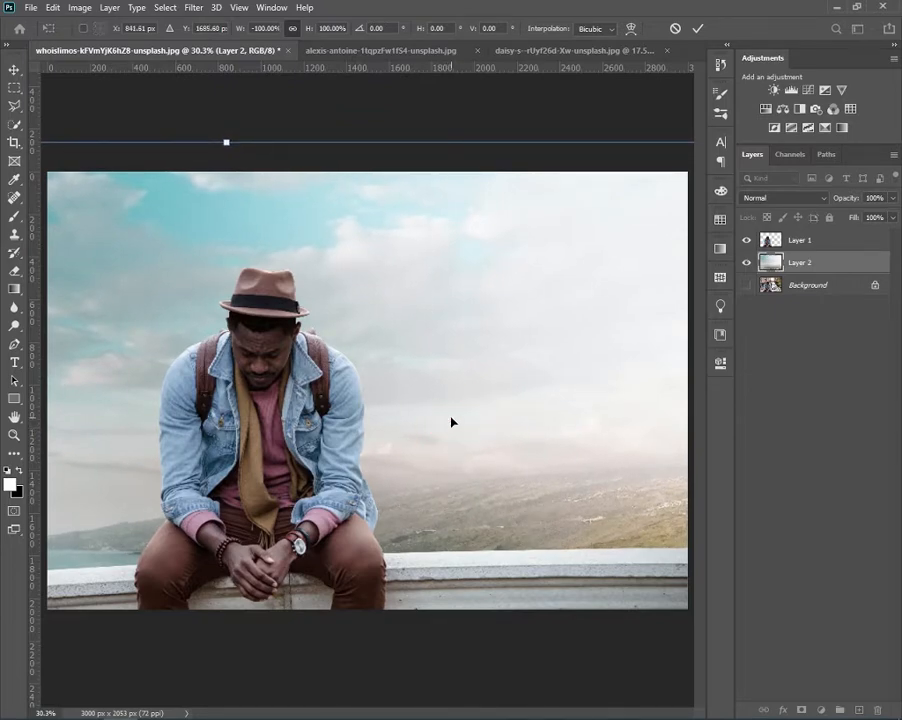
- Apply the horizontal flip to the sky photo on Layer 2
{"action": "key", "text": "Return"}
{"action": "key", "text": "ctrl+minus"}
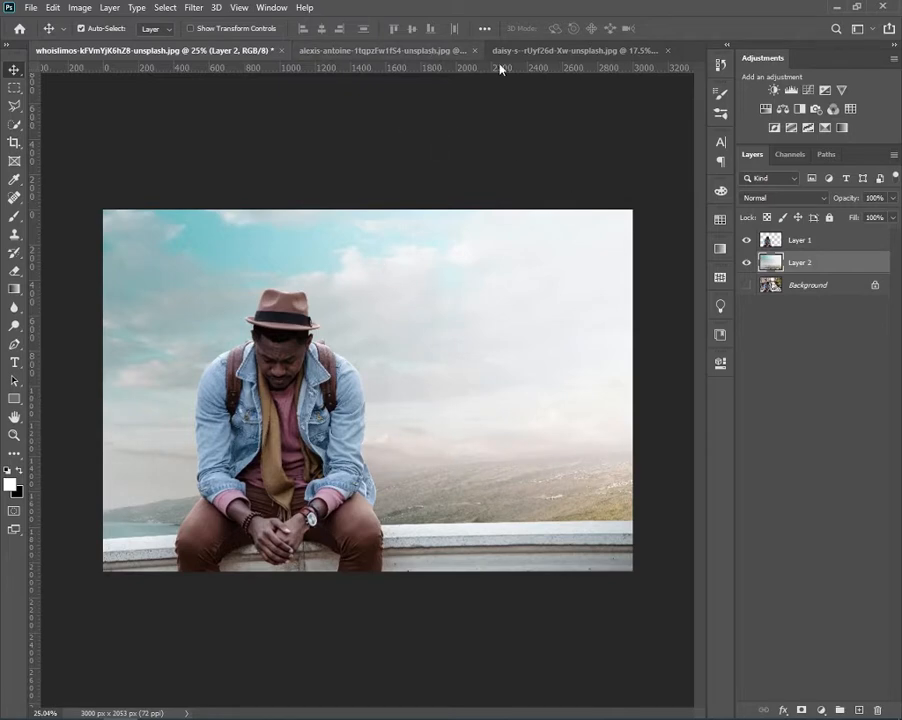
- Copy the entire city skyline photo and paste it directly above the Background layer in the seated man's document
{"action": "left_click", "coordinate": [805, 286]}
{"action": "left_click", "coordinate": [573, 52]}
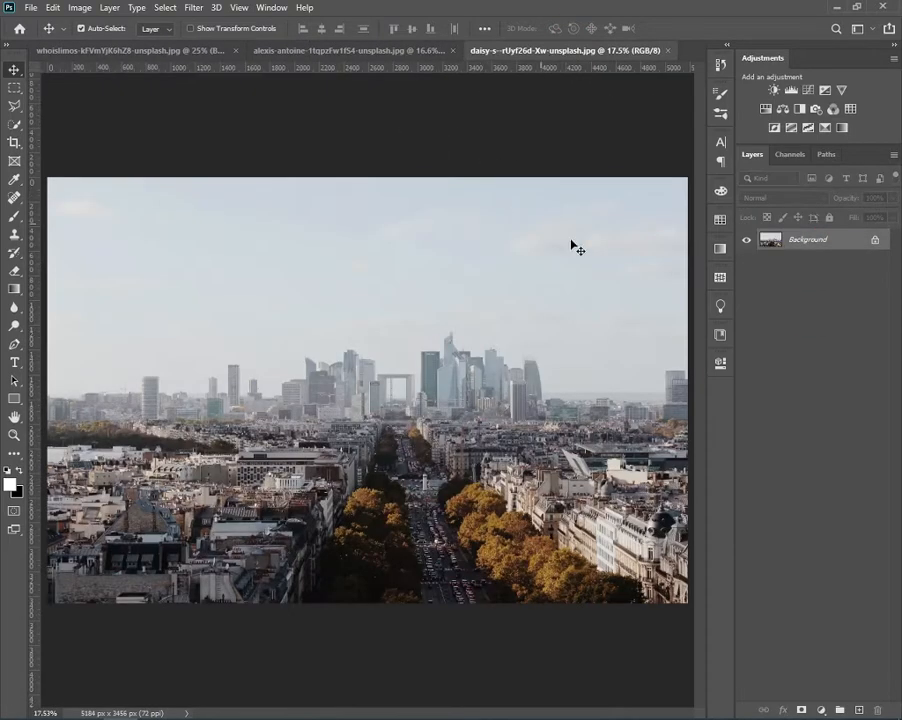
{"action": "key", "text": "ctrl+a"}
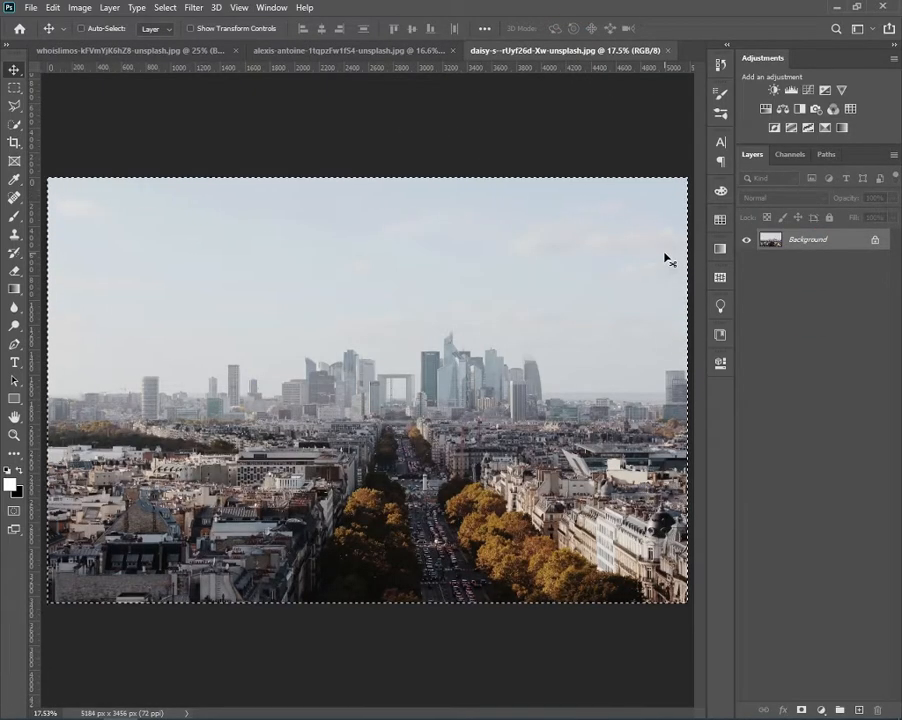
{"action": "key", "text": "ctrl+Tab"}
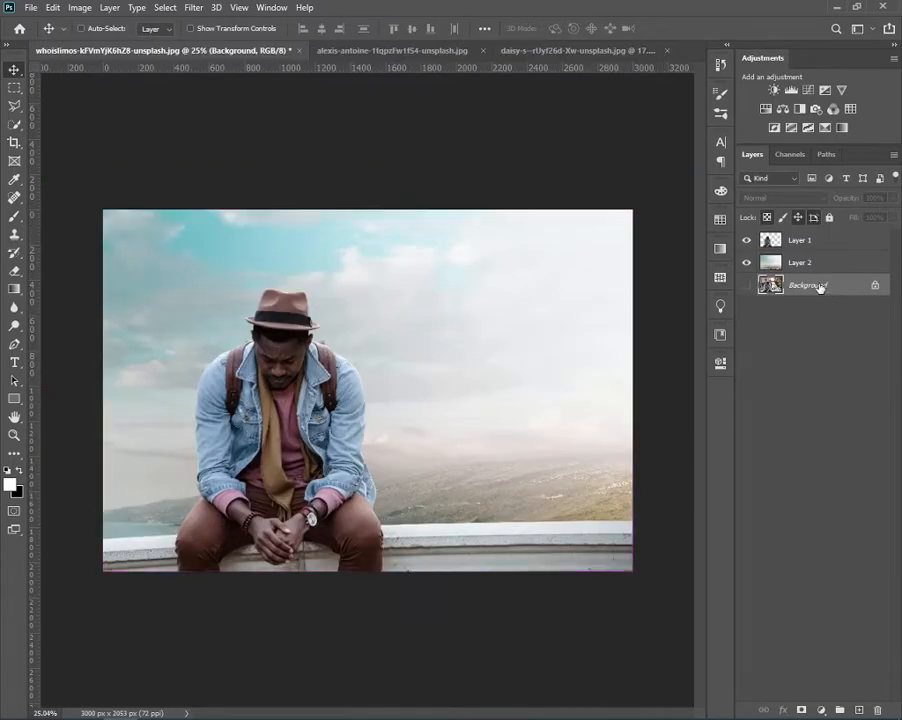
{"action": "key", "text": "ctrl+v"}
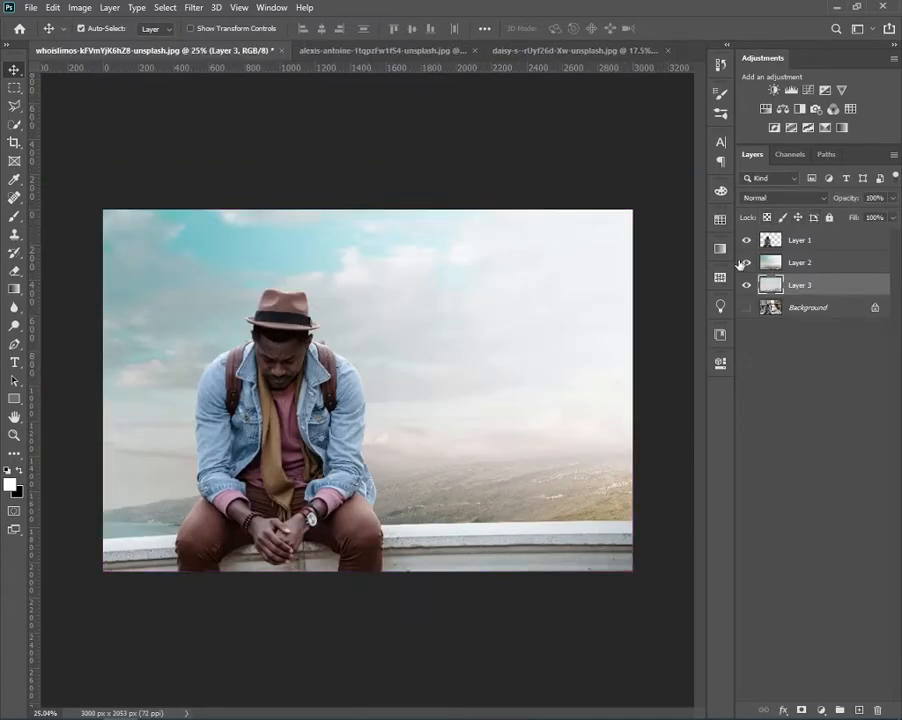
- Scale the city layer to about 91% and place its skyline just above the wall, hiding the sky layer while adjusting
{"action": "left_click", "coordinate": [745, 262]}
{"action": "key", "text": "ctrl+t"}
{"action": "left_click_drag", "start_coordinate": [586, 430], "coordinate": [357, 390]}
{"action": "left_click_drag", "start_coordinate": [524, 443], "coordinate": [471, 438]}
{"action": "left_click_drag", "start_coordinate": [322, 167], "coordinate": [322, 209]}
{"action": "mouse_move", "coordinate": [419, 423]}
{"action": "left_mouse_down"}
{"action": "mouse_move", "coordinate": [419, 410]}
{"action": "mouse_move", "coordinate": [421, 440]}
{"action": "mouse_move", "coordinate": [420, 430]}
{"action": "left_mouse_up"}
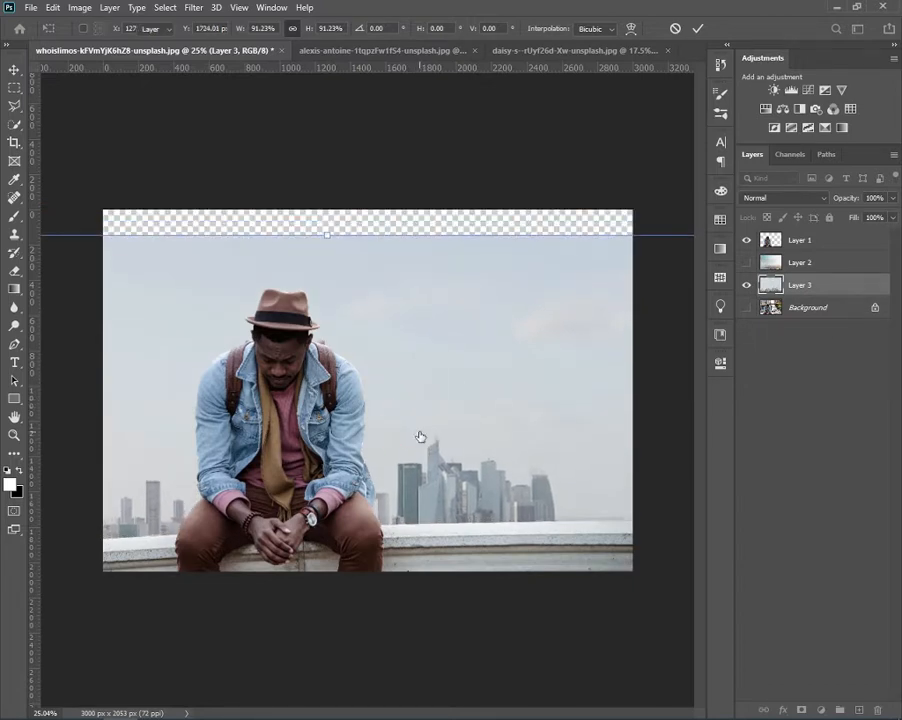
{"action": "key", "text": "Return"}
{"action": "left_click", "coordinate": [746, 262]}
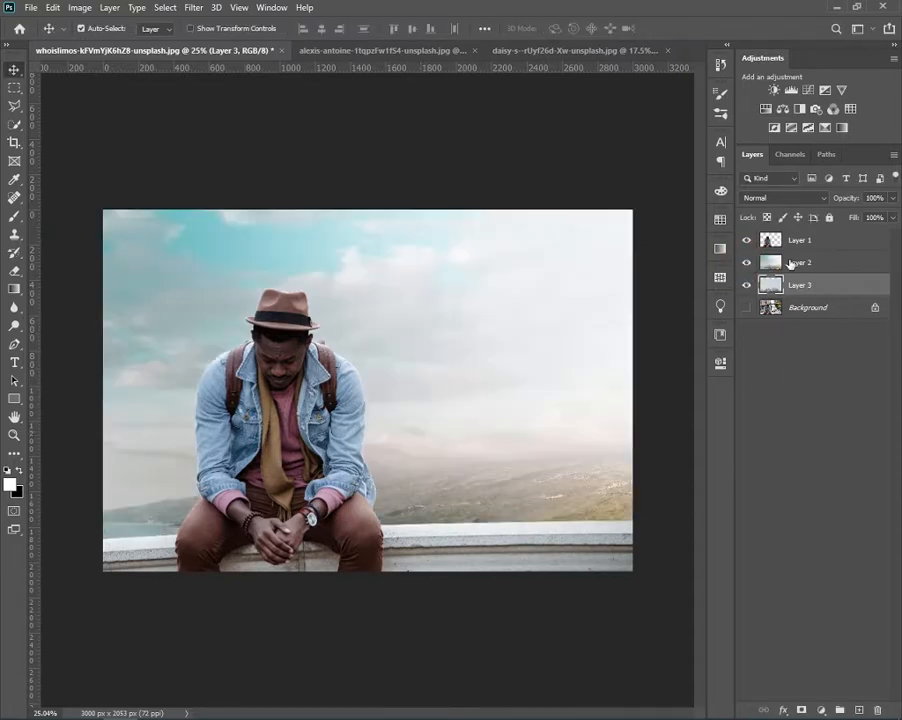
- Add a layer mask to Layer 2 and paint black with a soft 425 px brush over the hills beside the man
{"action": "left_click", "coordinate": [800, 262]}
{"action": "left_click", "coordinate": [800, 710]}
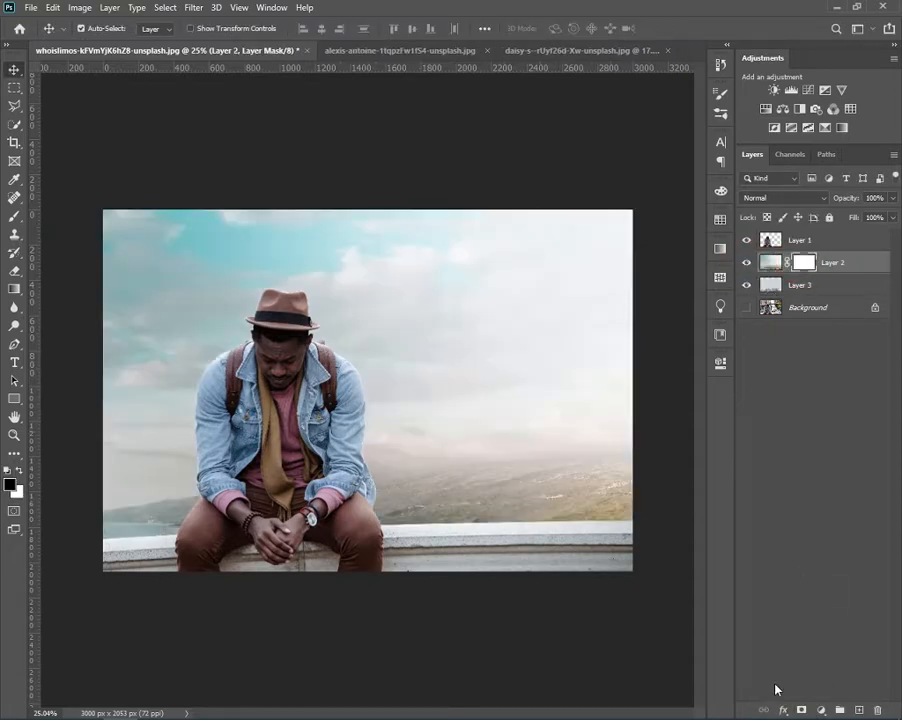
{"action": "key", "text": "b"}
{"action": "right_click", "coordinate": [565, 483]}
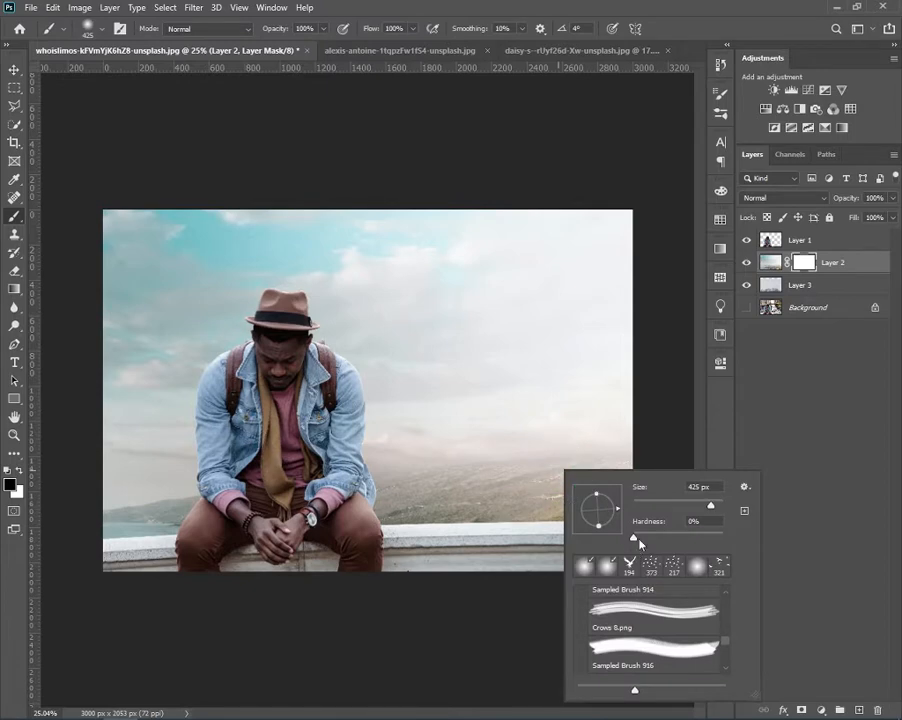
{"action": "right_click", "coordinate": [433, 425]}
{"action": "left_click", "coordinate": [433, 425]}
{"action": "mouse_move", "coordinate": [476, 464]}
{"action": "left_mouse_down"}
{"action": "mouse_move", "coordinate": [477, 524]}
{"action": "mouse_move", "coordinate": [632, 494]}
{"action": "mouse_move", "coordinate": [561, 517]}
{"action": "mouse_move", "coordinate": [468, 486]}
{"action": "mouse_move", "coordinate": [415, 500]}
{"action": "mouse_move", "coordinate": [374, 464]}
{"action": "mouse_move", "coordinate": [366, 509]}
{"action": "mouse_move", "coordinate": [415, 525]}
{"action": "mouse_move", "coordinate": [523, 510]}
{"action": "mouse_move", "coordinate": [527, 493]}
{"action": "mouse_move", "coordinate": [585, 483]}
{"action": "left_mouse_up"}
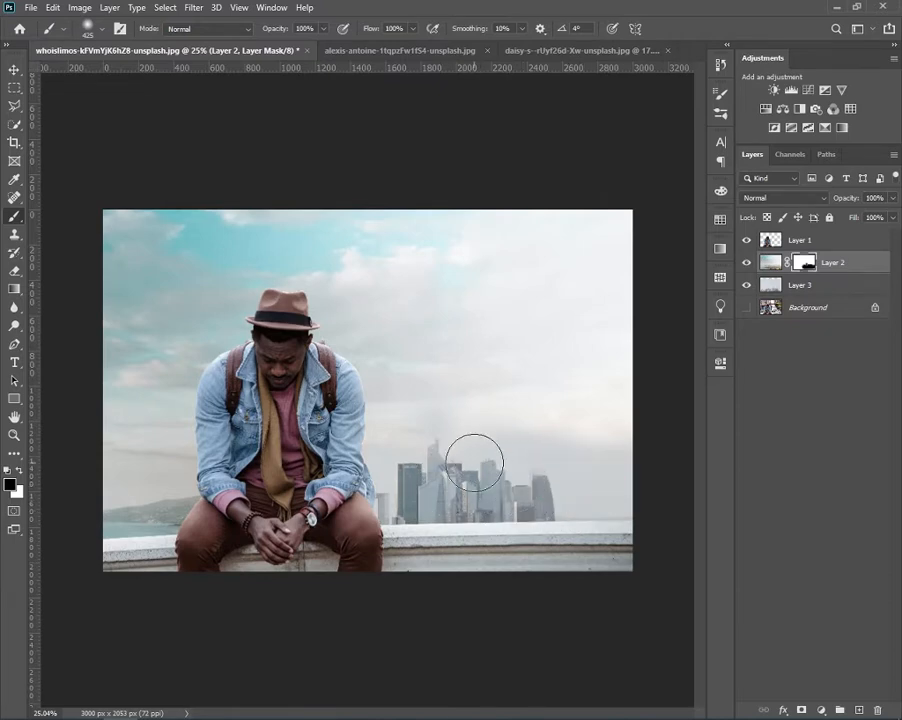
- Refine the Layer 2 mask by painting white over the sky above the skyline and black over the hills beside the buildings
{"action": "key", "text": "x"}
{"action": "left_click_drag", "start_coordinate": [495, 408], "coordinate": [694, 421]}
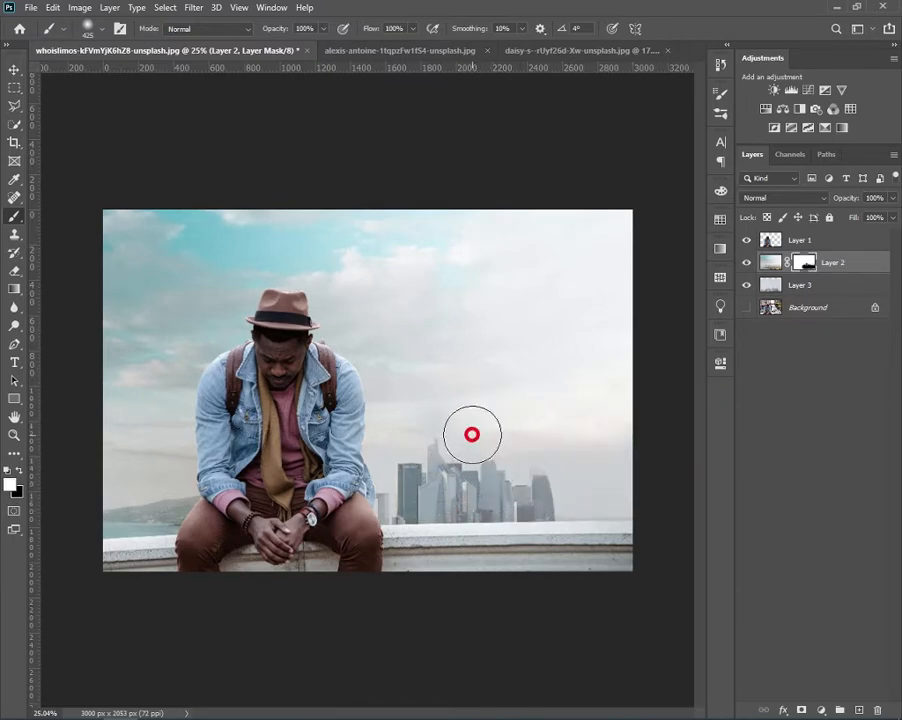
{"action": "left_click_drag", "start_coordinate": [473, 435], "coordinate": [652, 453]}
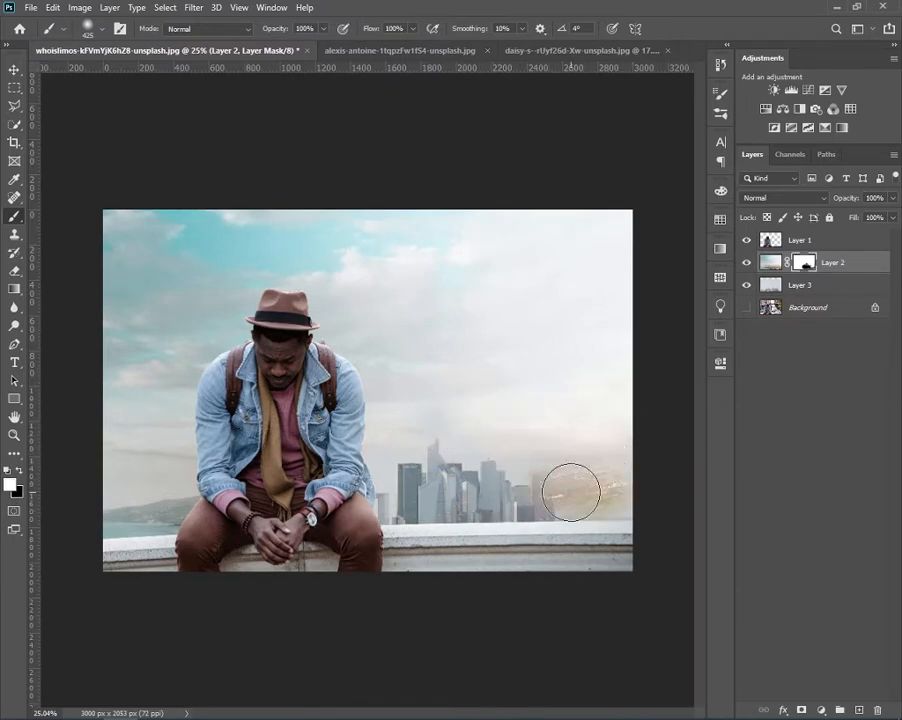
{"action": "key", "text": "x"}
{"action": "left_click_drag", "start_coordinate": [528, 493], "coordinate": [630, 502]}
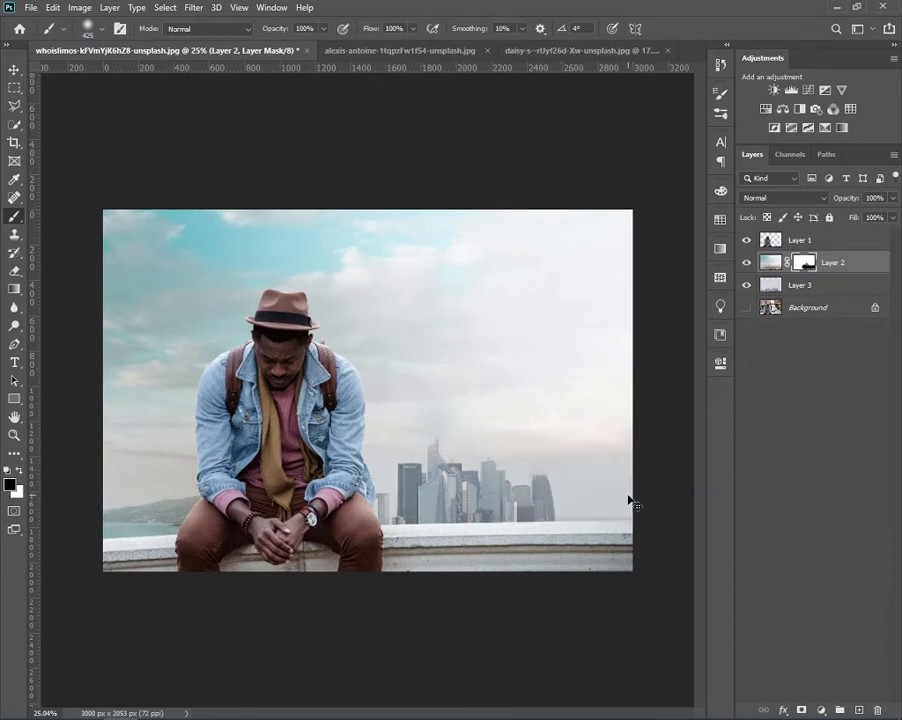
- Transform the city layer on Layer 3 so its skyline sits farther from the man, just above the wall
{"action": "left_click", "coordinate": [806, 287]}
{"action": "key", "text": "ctrl+t"}
{"action": "left_click_drag", "start_coordinate": [535, 478], "coordinate": [565, 484]}
{"action": "left_click_drag", "start_coordinate": [373, 239], "coordinate": [375, 278]}
{"action": "mouse_move", "coordinate": [466, 430]}
{"action": "left_mouse_down"}
{"action": "mouse_move", "coordinate": [483, 400]}
{"action": "mouse_move", "coordinate": [469, 411]}
{"action": "mouse_move", "coordinate": [463, 403]}
{"action": "mouse_move", "coordinate": [482, 408]}
{"action": "left_mouse_up"}
{"action": "key", "text": "Return"}
- Paint black on the Layer 2 mask over the tallest tower to reveal its top, undoing strokes made outside the mask
{"action": "key", "text": "b"}
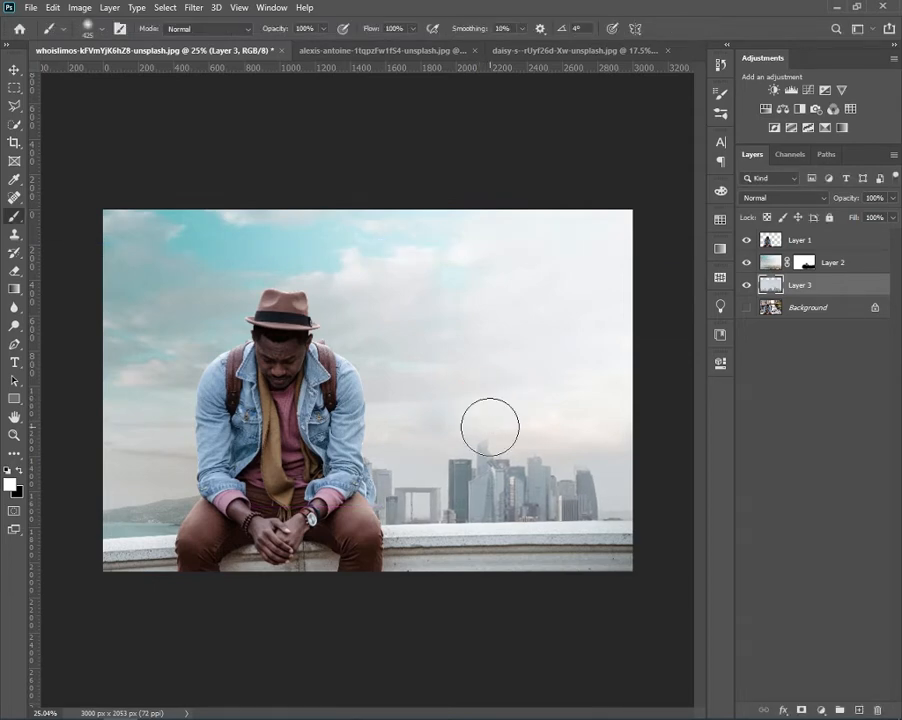
{"action": "key", "text": "x"}
{"action": "mouse_move", "coordinate": [482, 458]}
{"action": "left_mouse_down"}
{"action": "mouse_move", "coordinate": [464, 458]}
{"action": "mouse_move", "coordinate": [494, 436]}
{"action": "left_mouse_up"}
{"action": "key", "text": "ctrl+z"}
{"action": "left_click", "coordinate": [816, 264]}
{"action": "key", "text": "ctrl+z"}
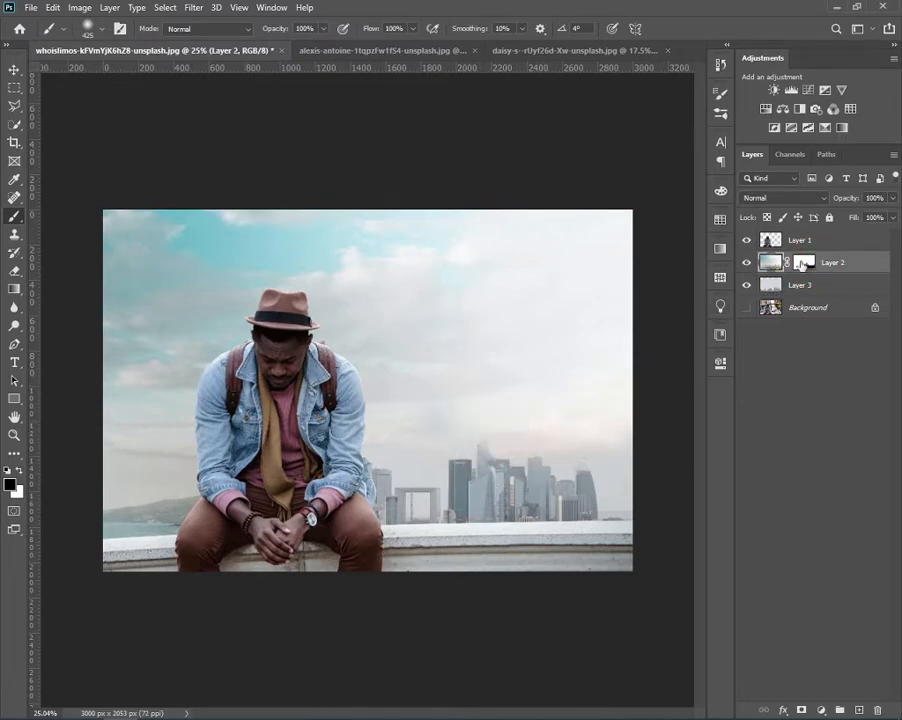
{"action": "key", "text": "ctrl+z"}
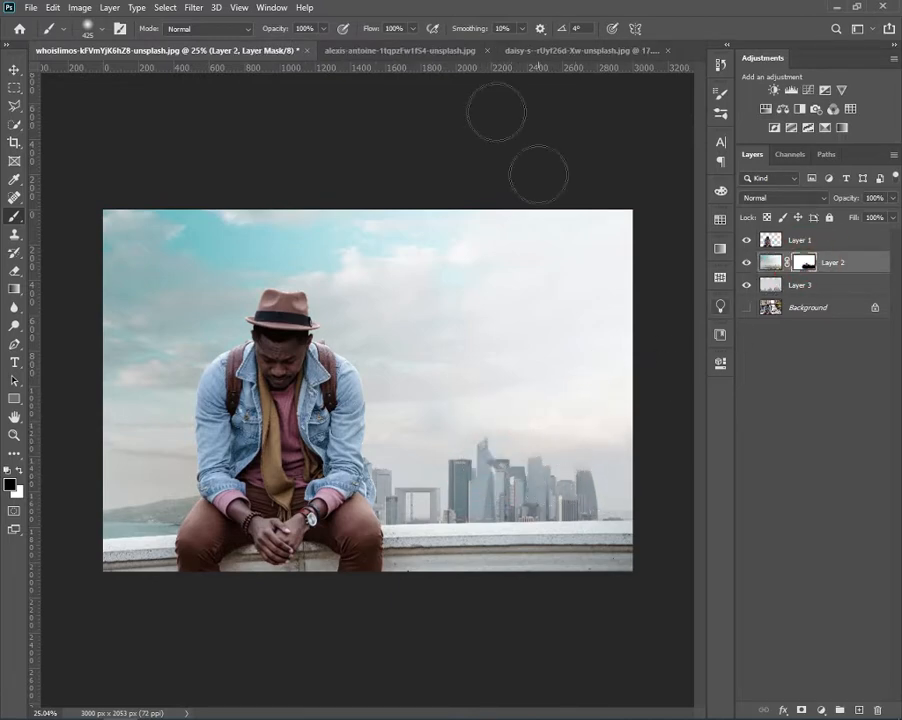
- Set the brush flow to 22% and paint white softly on the Layer 2 mask where the sky meets the skyline
{"action": "left_click_drag", "start_coordinate": [382, 33], "coordinate": [305, 26]}
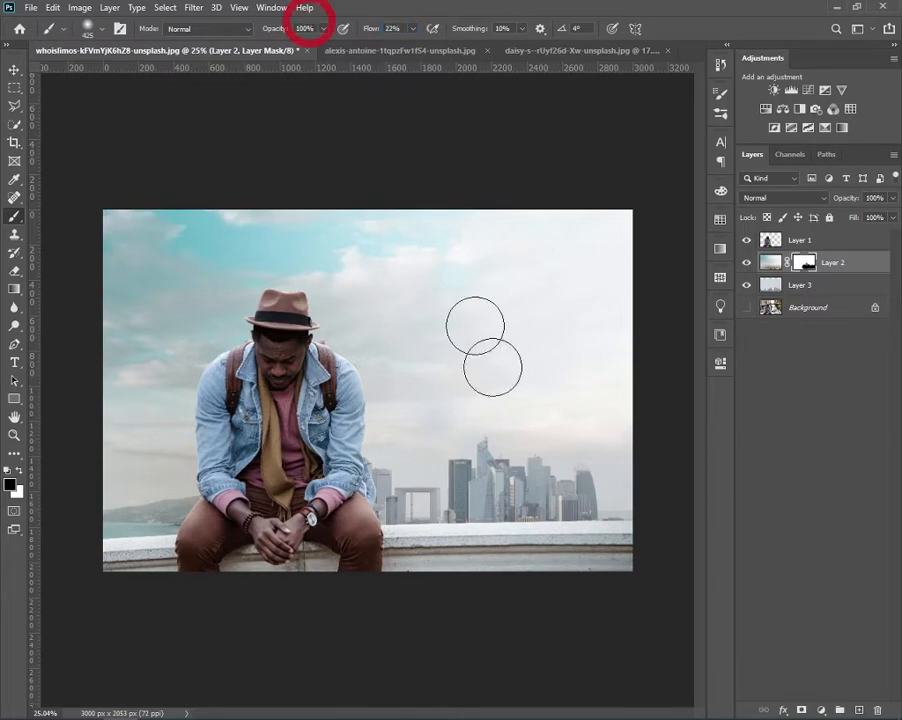
{"action": "key", "text": "x"}
{"action": "left_click", "coordinate": [630, 455]}
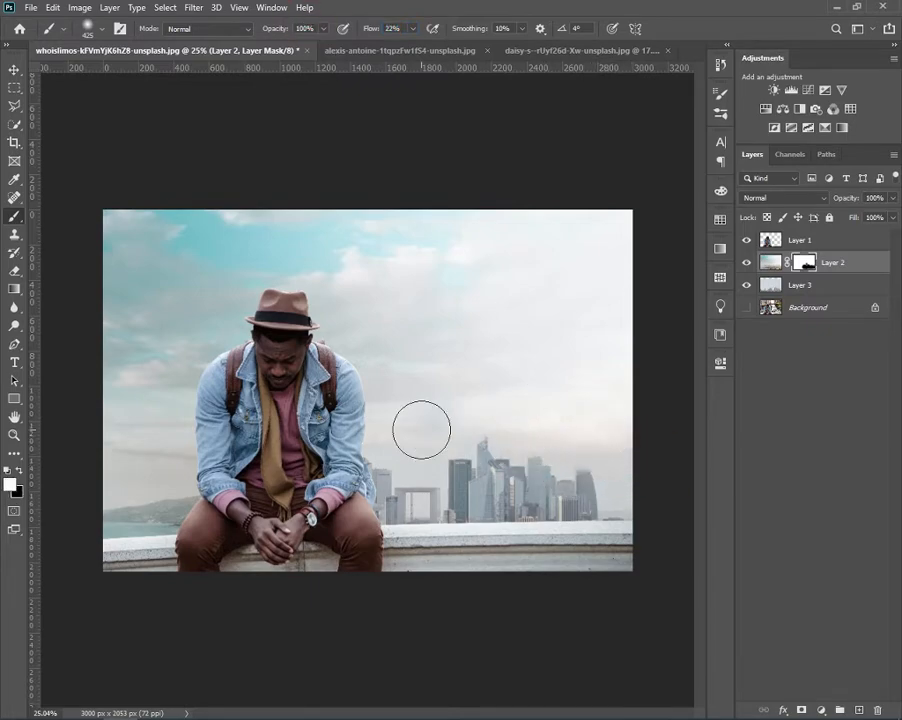
{"action": "scroll", "coordinate": [435, 457], "scroll_direction": "up", "scroll_amount": 2}
{"action": "scroll", "coordinate": [465, 457], "scroll_direction": "down", "scroll_amount": 4}
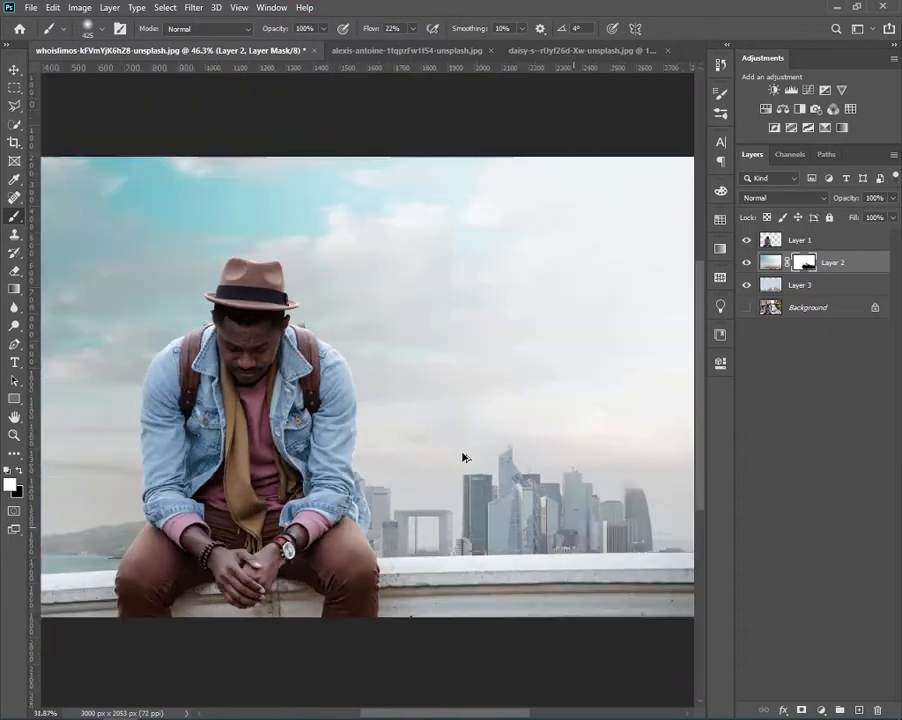
- Add a Curves adjustment above Layer 1, clip it to the man, and lower the shadow part of the curve
{"action": "left_click", "coordinate": [811, 240]}
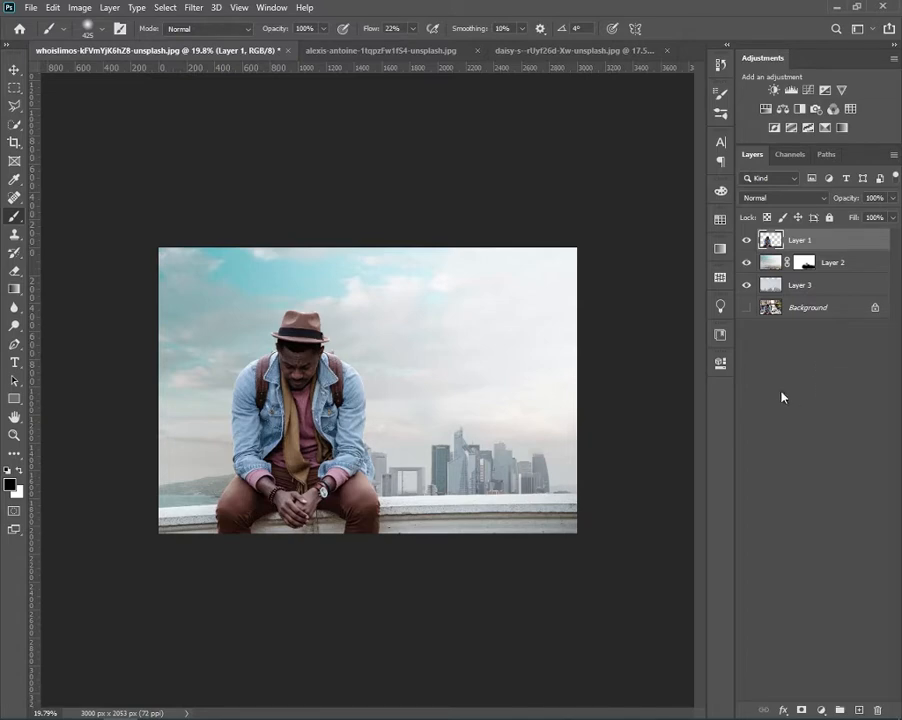
{"action": "left_click", "coordinate": [811, 89]}
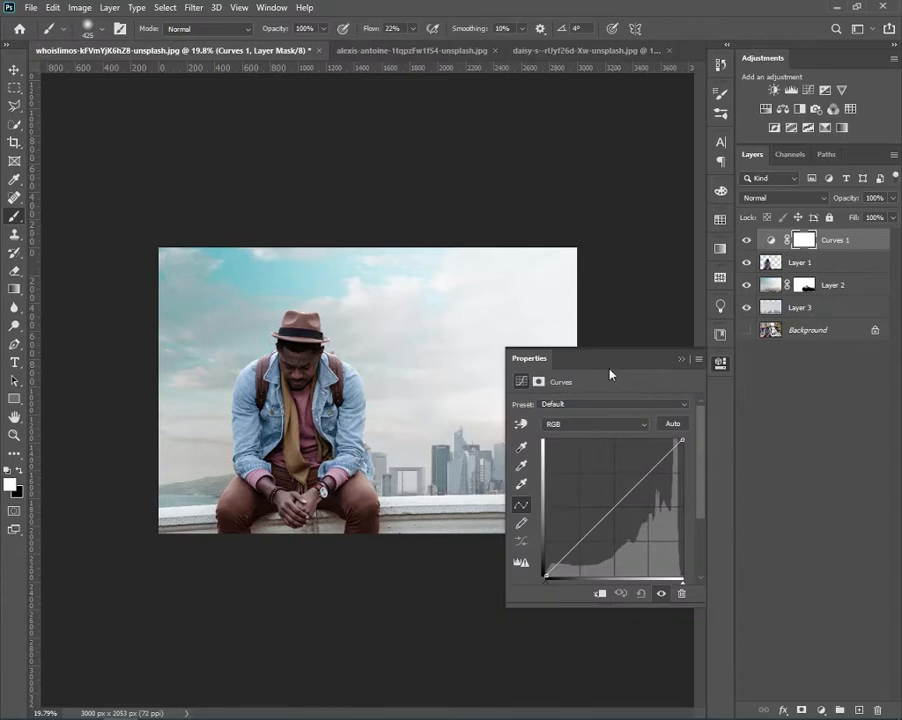
{"action": "left_click_drag", "start_coordinate": [609, 374], "coordinate": [721, 414]}
{"action": "key", "text": "z"}
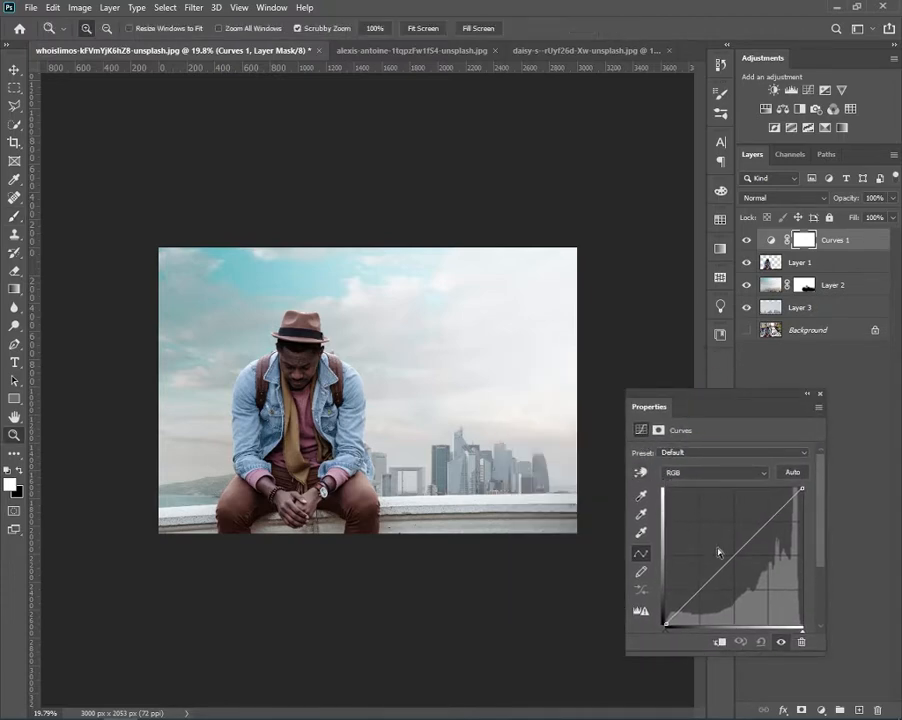
{"action": "left_click", "coordinate": [678, 610]}
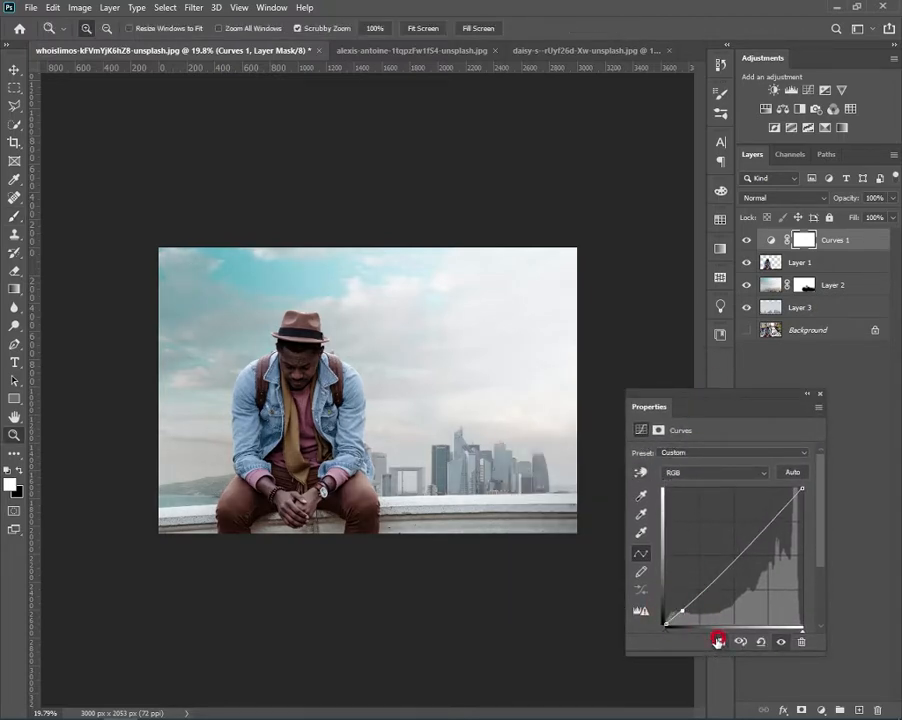
{"action": "left_click_drag", "start_coordinate": [682, 611], "coordinate": [688, 613]}
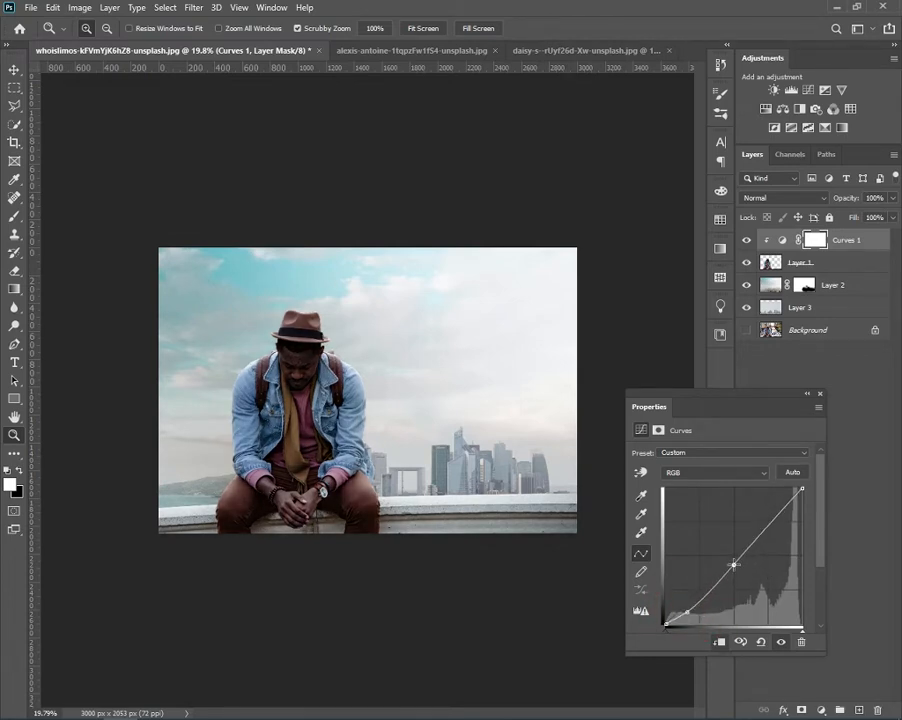
- Shape the man's curve into a gentle S with raised highlights, and compare the image with and without the adjustment
{"action": "left_click", "coordinate": [730, 563]}
{"action": "left_click_drag", "start_coordinate": [766, 516], "coordinate": [768, 510]}
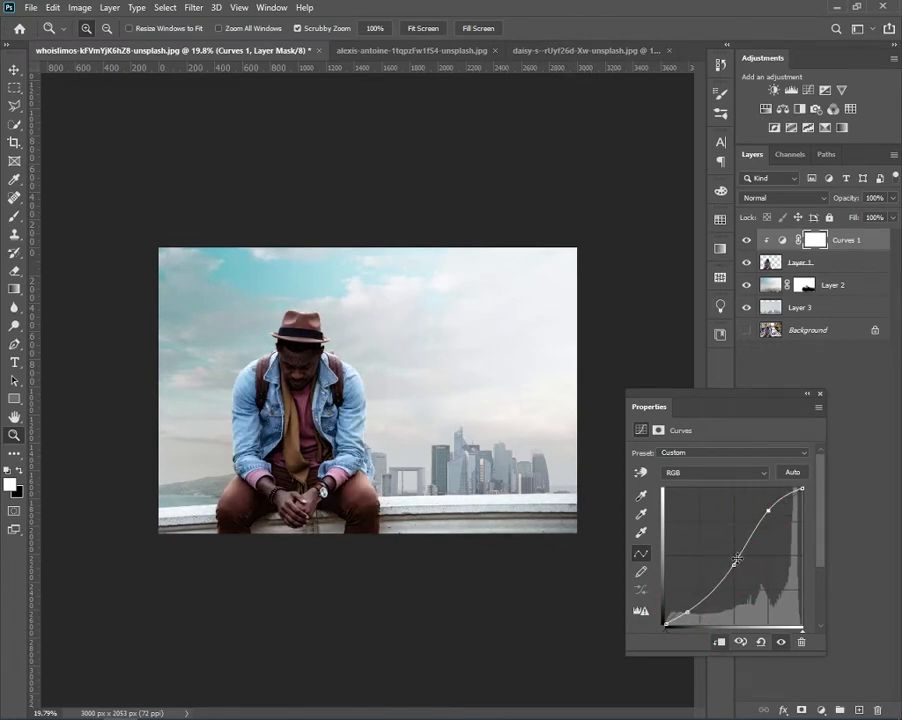
{"action": "left_click_drag", "start_coordinate": [687, 611], "coordinate": [686, 608]}
{"action": "left_click_drag", "start_coordinate": [734, 565], "coordinate": [706, 589]}
{"action": "left_click_drag", "start_coordinate": [768, 512], "coordinate": [771, 511]}
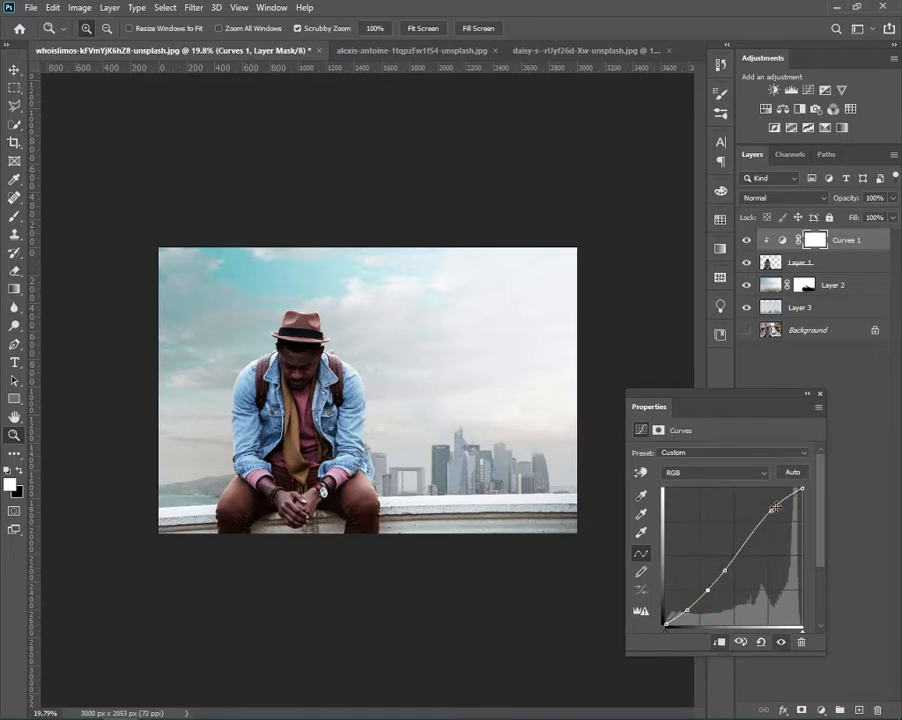
{"action": "left_click_drag", "start_coordinate": [744, 405], "coordinate": [722, 384]}
{"action": "left_click", "coordinate": [747, 240]}
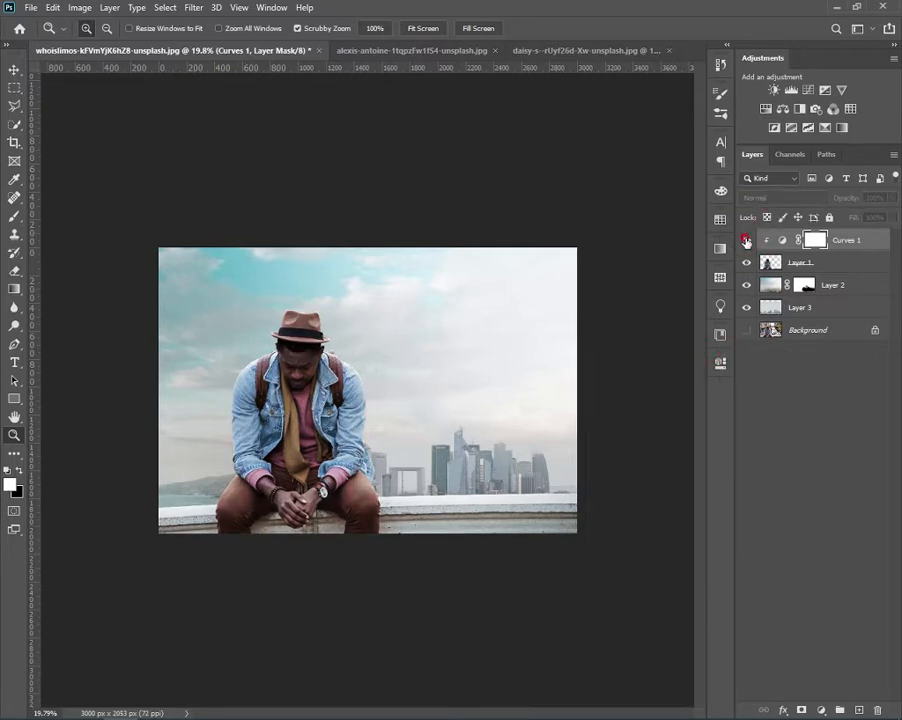
{"action": "left_click", "coordinate": [747, 240]}
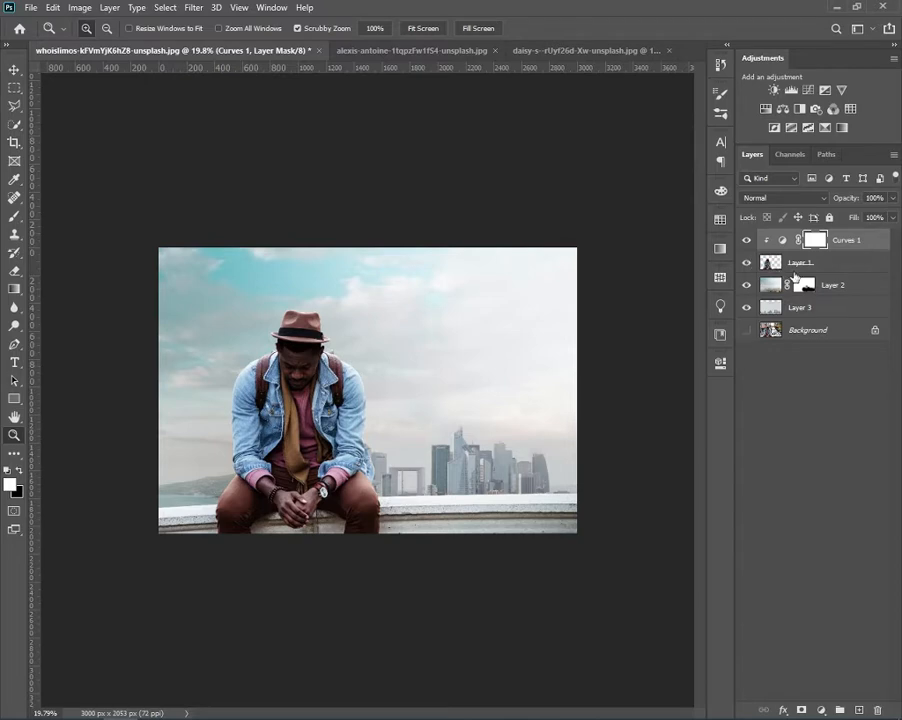
- Add a Color Balance adjustment above Curves 1 and shift its midtones slightly toward cyan and yellow
{"action": "left_click", "coordinate": [787, 108]}
{"action": "left_click_drag", "start_coordinate": [602, 364], "coordinate": [709, 379]}
{"action": "right_click", "coordinate": [469, 398]}
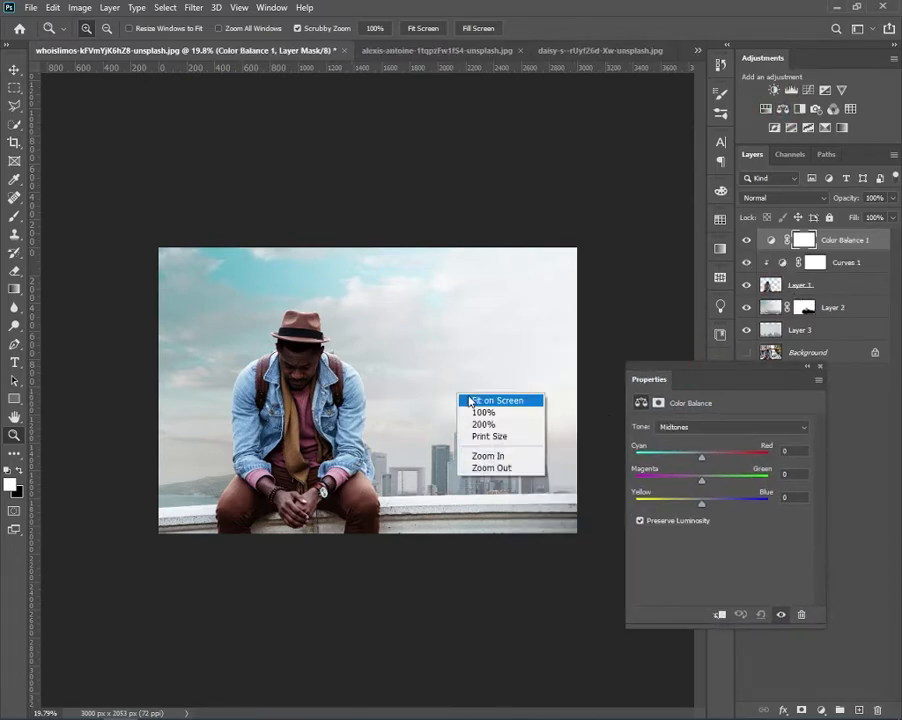
{"action": "left_click", "coordinate": [497, 400]}
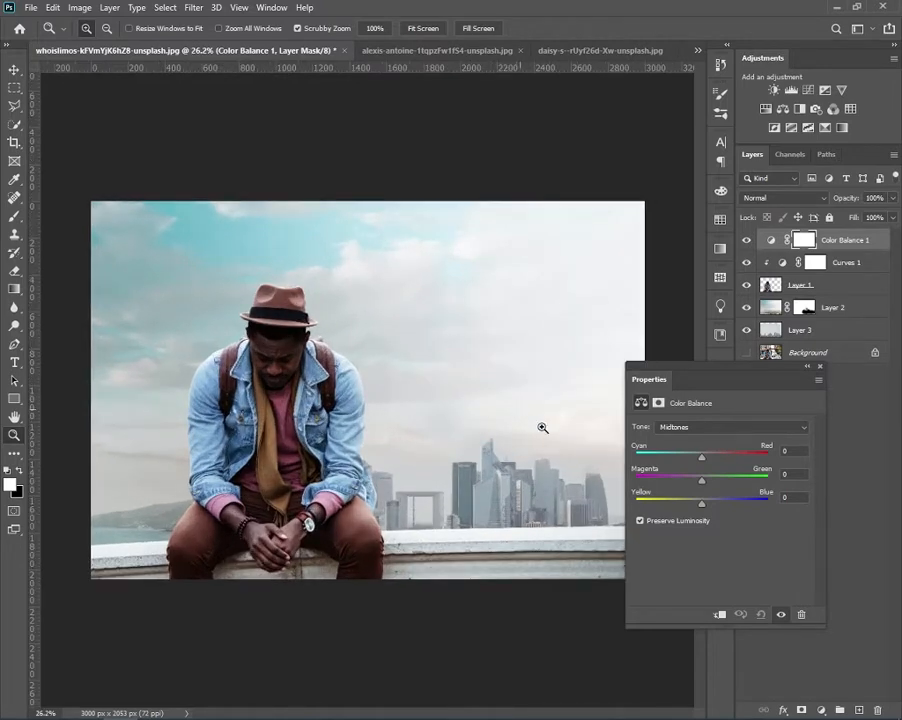
{"action": "left_click_drag", "start_coordinate": [701, 460], "coordinate": [694, 461]}
{"action": "left_click_drag", "start_coordinate": [701, 506], "coordinate": [698, 511]}
{"action": "left_click_drag", "start_coordinate": [698, 510], "coordinate": [700, 512]}
- Set the Color Balance shadows to Cyan-Red -14, Magenta-Green +4 and Yellow-Blue +6
{"action": "left_click", "coordinate": [700, 427]}
{"action": "left_click", "coordinate": [698, 440]}
{"action": "left_click_drag", "start_coordinate": [706, 460], "coordinate": [697, 460]}
{"action": "left_click_drag", "start_coordinate": [705, 486], "coordinate": [710, 513]}
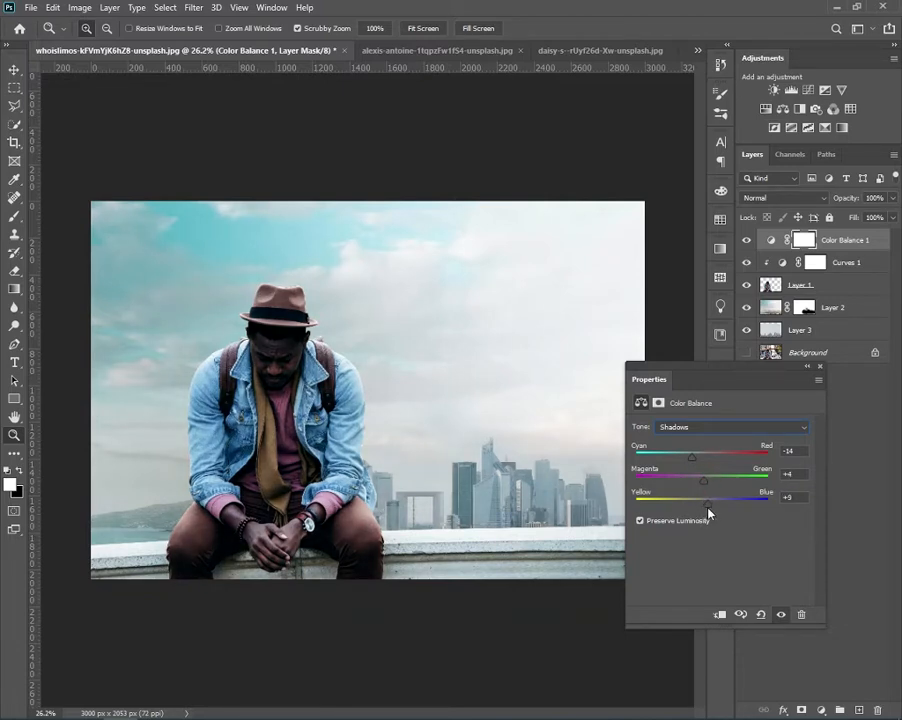
- Set the Color Balance highlights to -8, -5 and +12, and clip the adjustment to the man's layer
{"action": "left_click", "coordinate": [694, 431]}
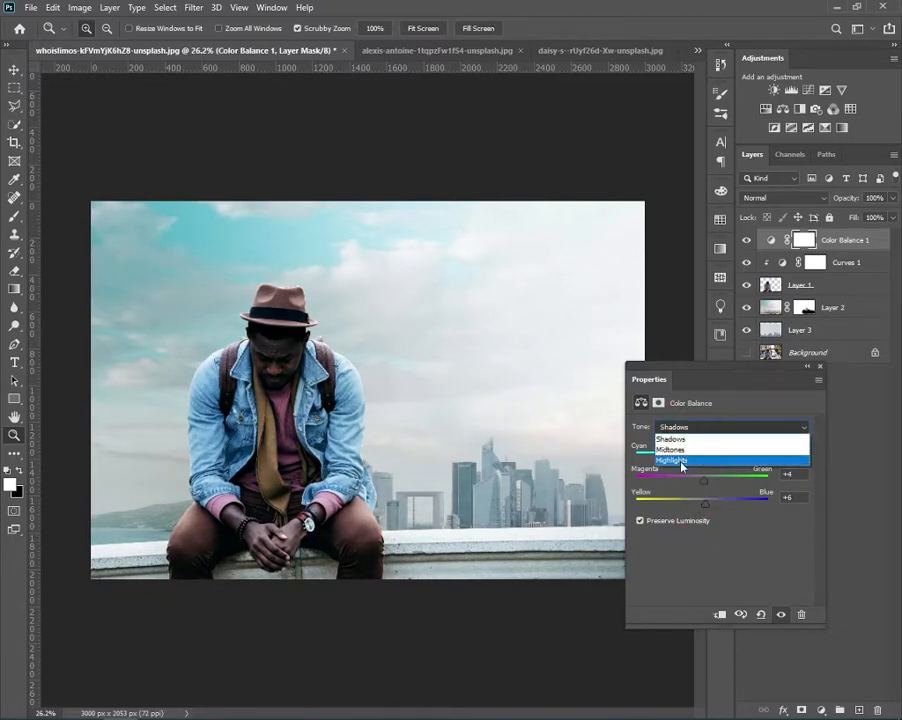
{"action": "left_click", "coordinate": [690, 458]}
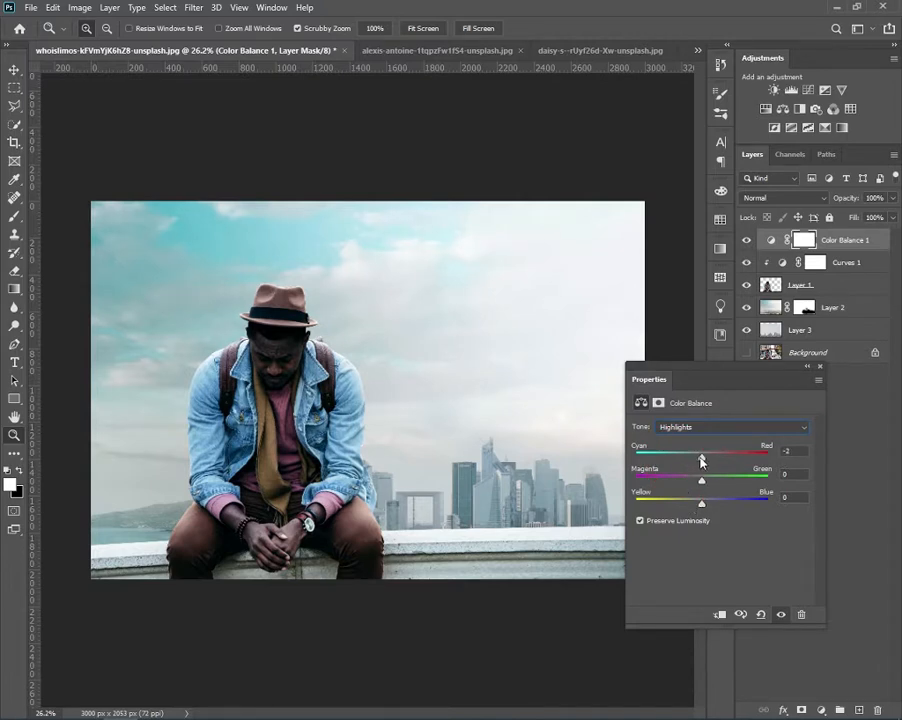
{"action": "left_click_drag", "start_coordinate": [699, 460], "coordinate": [709, 513]}
{"action": "left_click", "coordinate": [718, 612]}
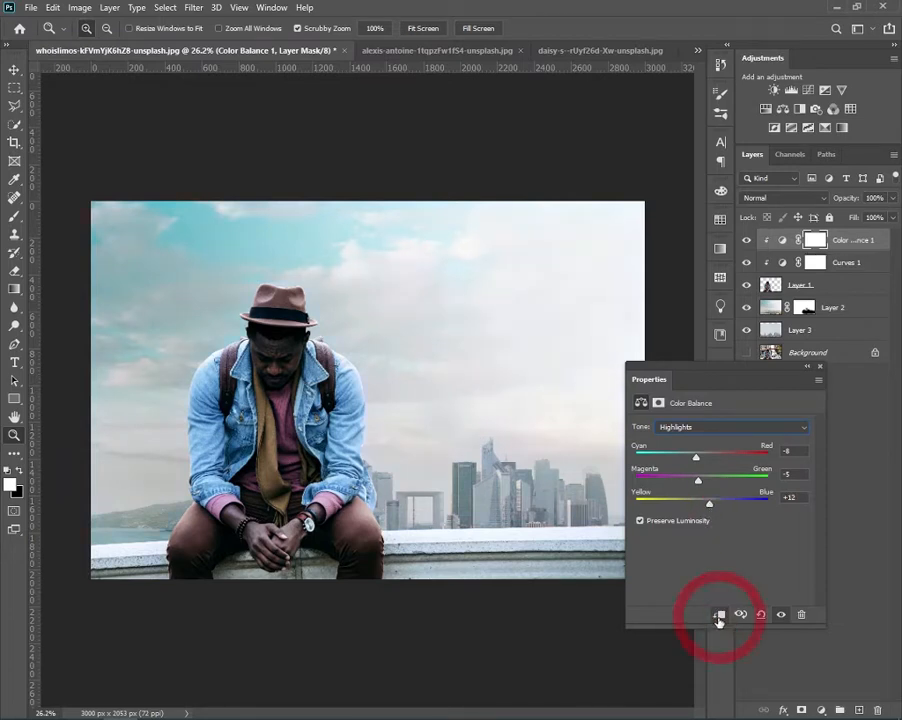
{"action": "mouse_move", "coordinate": [726, 382]}
{"action": "left_mouse_down"}
{"action": "mouse_move", "coordinate": [717, 368]}
{"action": "mouse_move", "coordinate": [728, 368]}
{"action": "mouse_move", "coordinate": [716, 372]}
{"action": "left_mouse_up"}
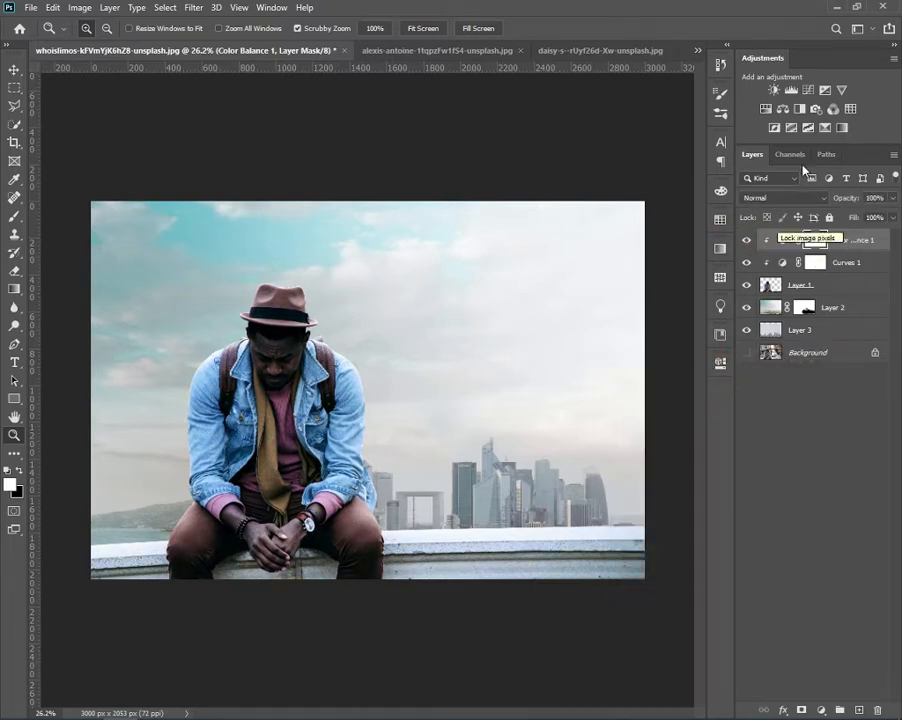
- Add a clipped Levels adjustment above the Color Balance with output levels 13 to 246 and the input white point at about 235
{"action": "left_click", "coordinate": [791, 89]}
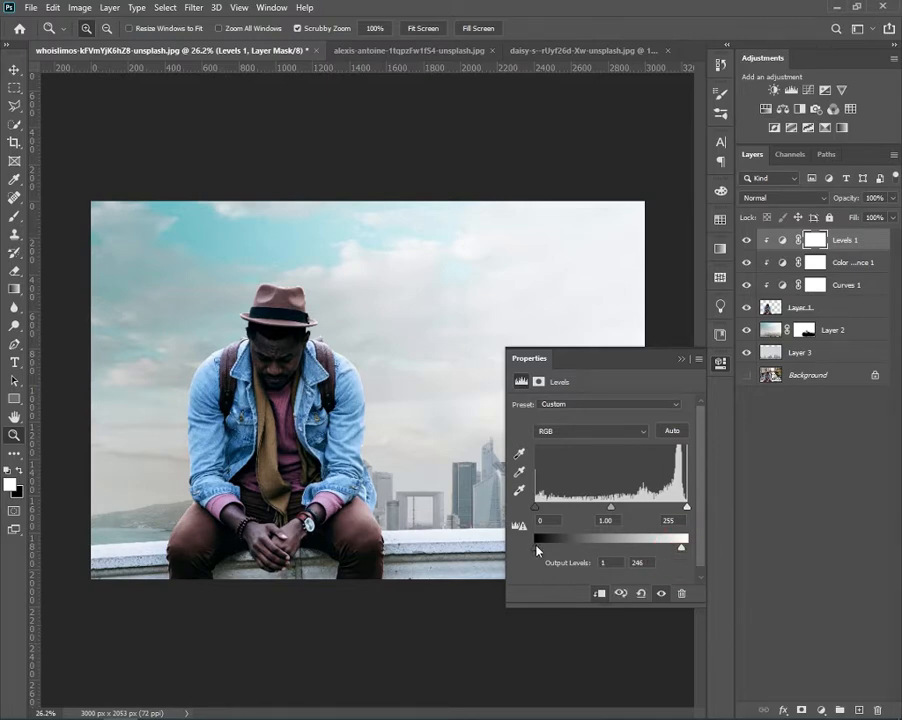
{"action": "left_click_drag", "start_coordinate": [537, 550], "coordinate": [543, 552]}
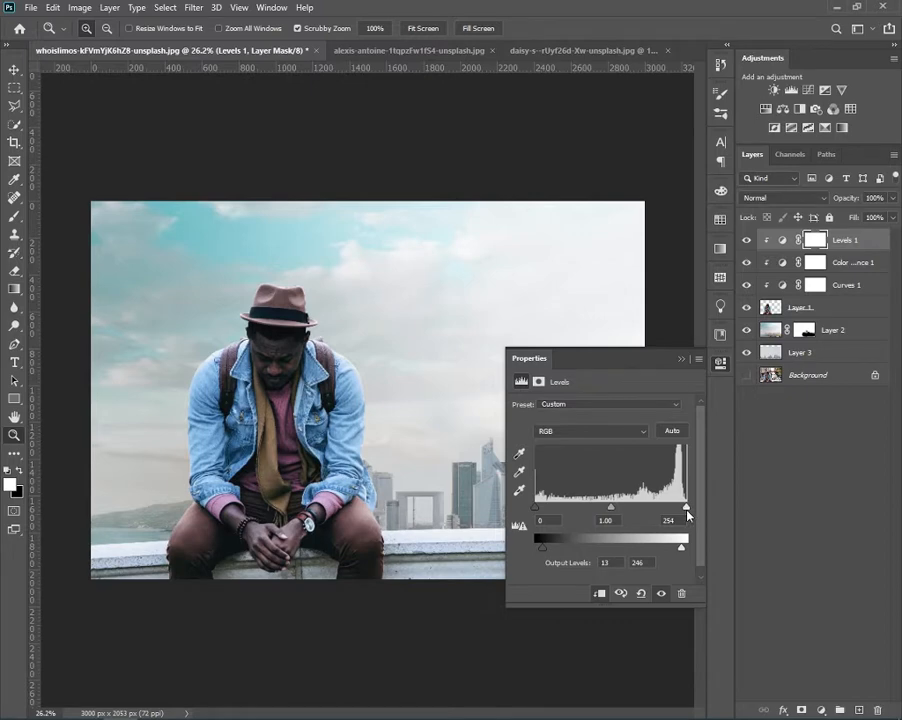
{"action": "left_click_drag", "start_coordinate": [687, 516], "coordinate": [675, 515]}
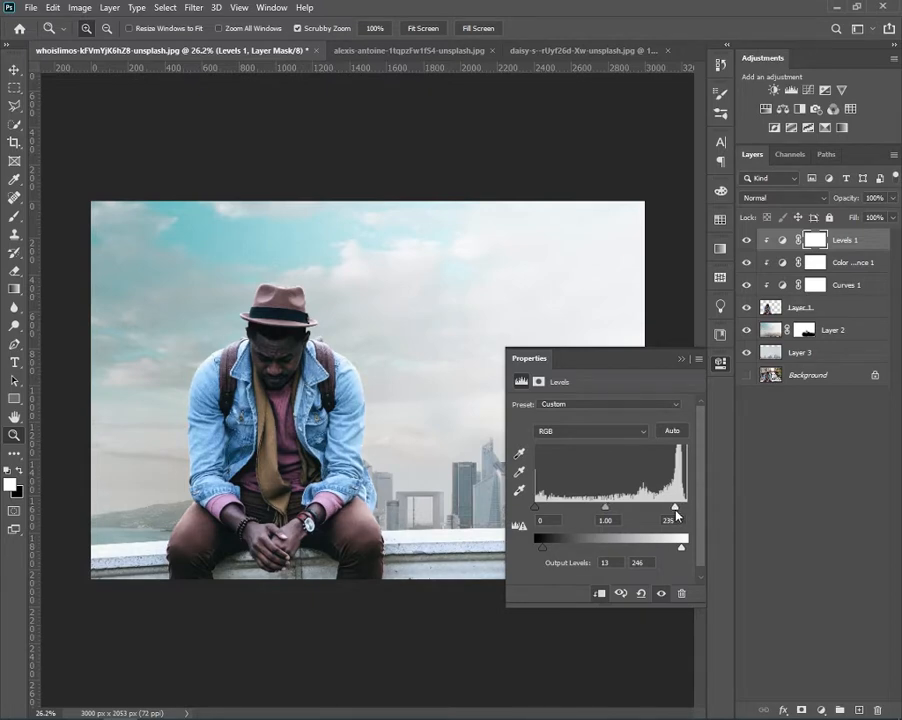
{"action": "left_click", "coordinate": [681, 360]}
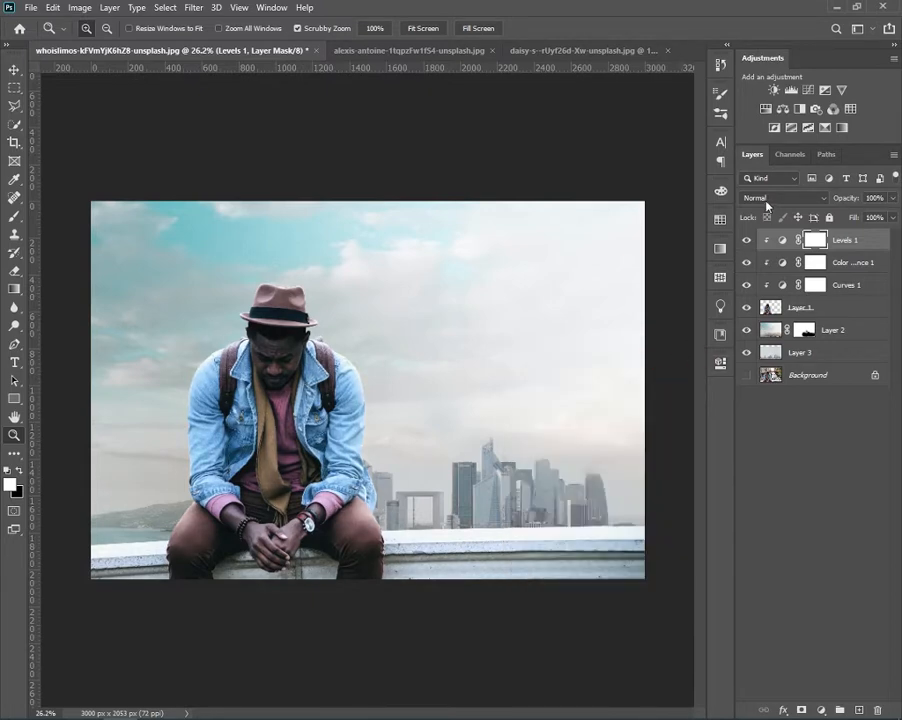
- Add a second clipped Levels adjustment, lower its output white to about 182, and invert its mask to black
{"action": "left_click", "coordinate": [791, 91]}
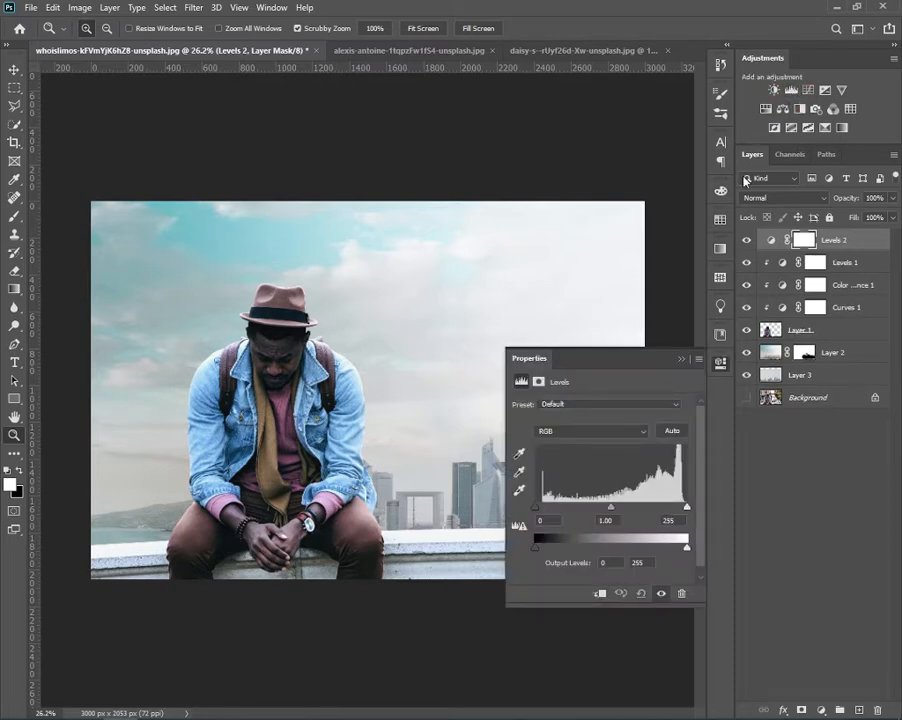
{"action": "left_click", "coordinate": [600, 594]}
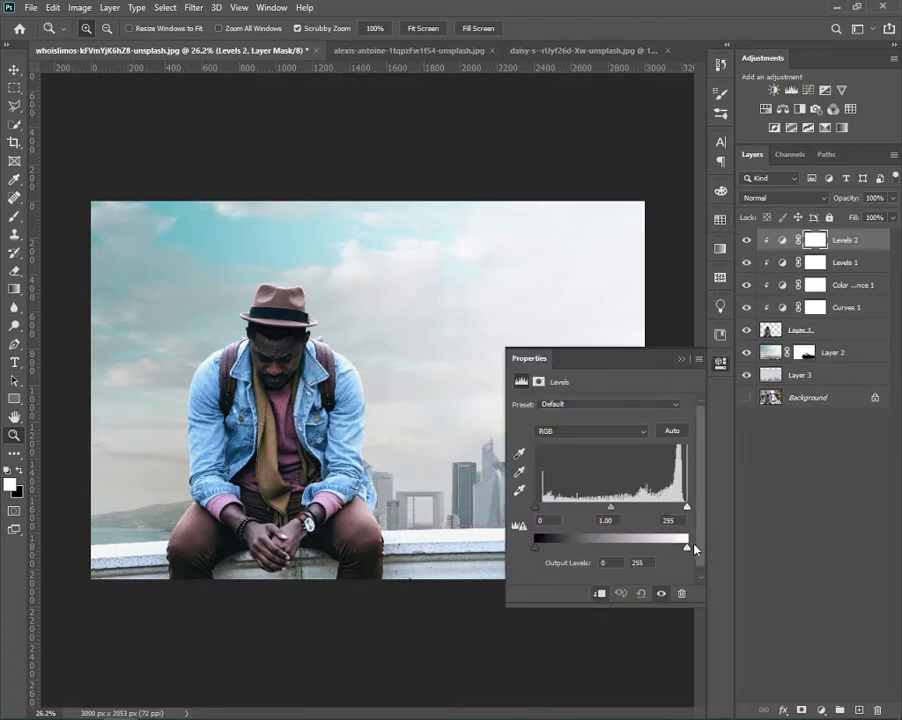
{"action": "left_click_drag", "start_coordinate": [684, 549], "coordinate": [640, 557]}
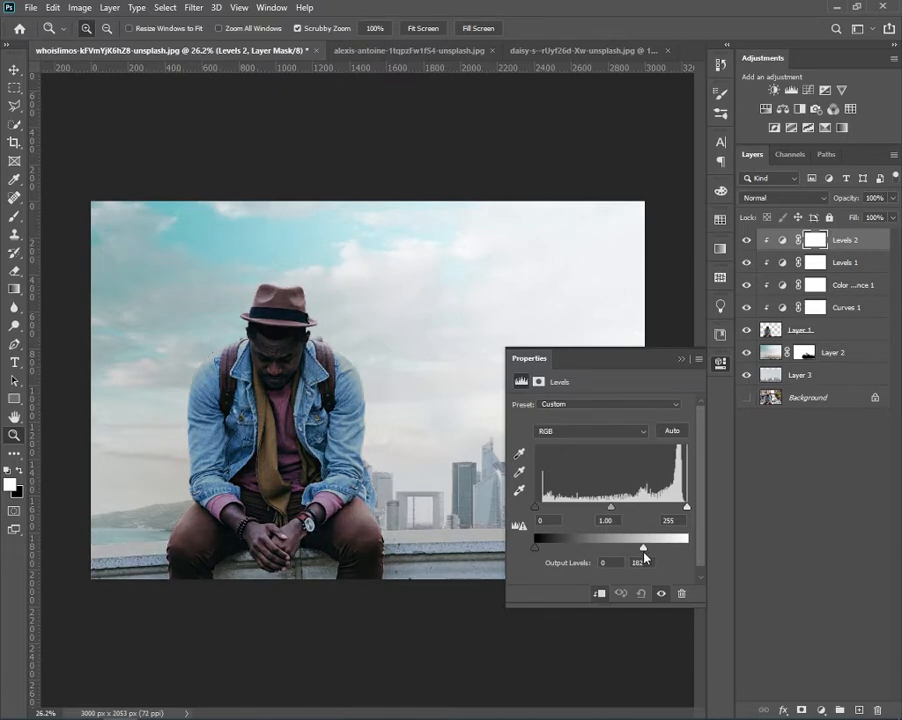
{"action": "left_click", "coordinate": [683, 358]}
{"action": "key", "text": "ctrl+i"}
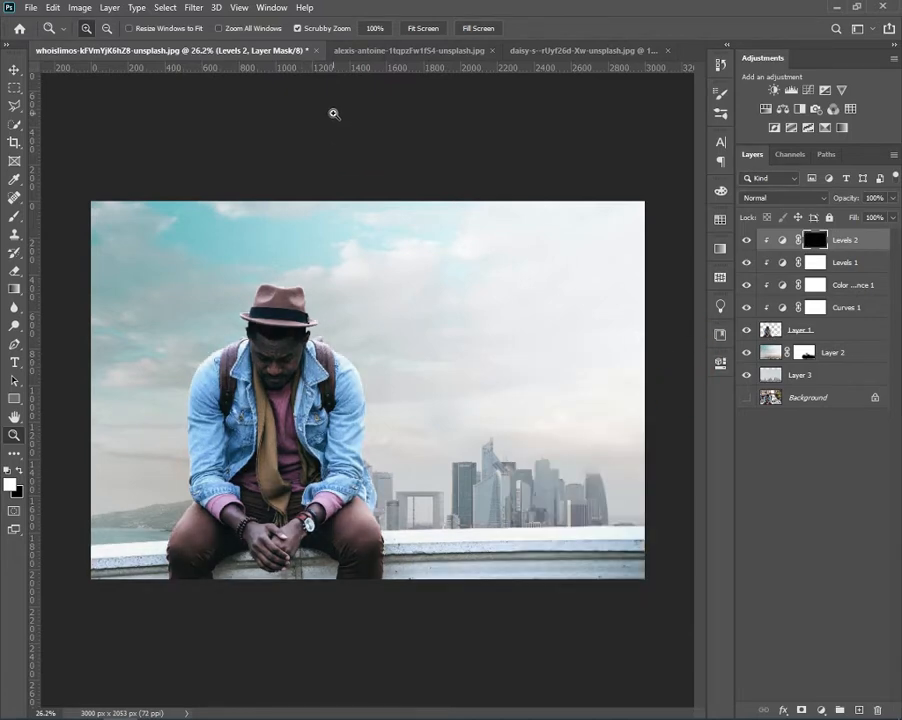
- Paint the Levels 2 mask white with a soft 22% flow brush to darken the man's leg and sleeve on the image's left side
{"action": "left_click", "coordinate": [14, 216]}
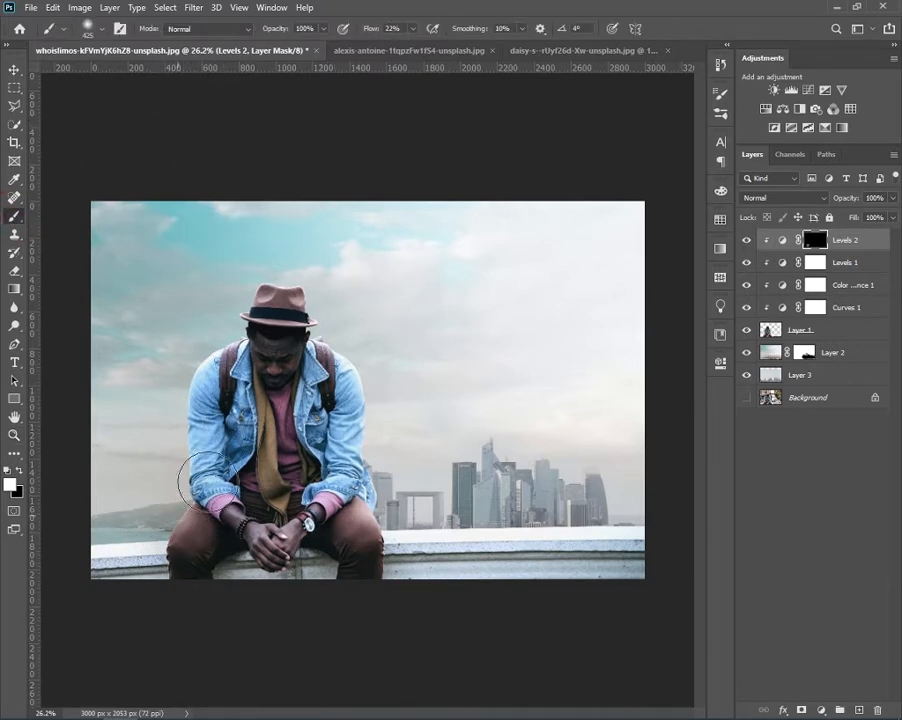
{"action": "mouse_move", "coordinate": [155, 522]}
{"action": "left_mouse_down"}
{"action": "mouse_move", "coordinate": [168, 494]}
{"action": "mouse_move", "coordinate": [127, 531]}
{"action": "mouse_move", "coordinate": [96, 523]}
{"action": "mouse_move", "coordinate": [127, 518]}
{"action": "left_mouse_up"}
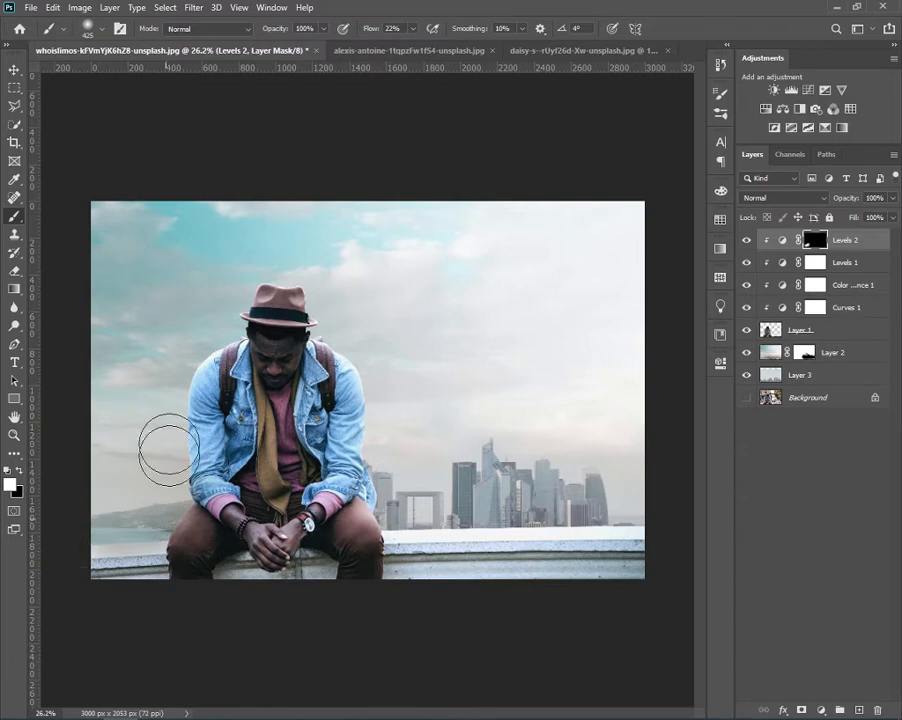
{"action": "mouse_move", "coordinate": [169, 450]}
{"action": "left_mouse_down"}
{"action": "mouse_move", "coordinate": [213, 318]}
{"action": "mouse_move", "coordinate": [217, 337]}
{"action": "mouse_move", "coordinate": [131, 280]}
{"action": "left_mouse_up"}
{"action": "key", "text": "x"}
{"action": "key", "text": "x"}
- Reduce the brush to about 112 px and darken the left edge of the man's hat through the Levels 2 mask
{"action": "scroll", "coordinate": [252, 324], "scroll_direction": "up", "scroll_amount": 4}
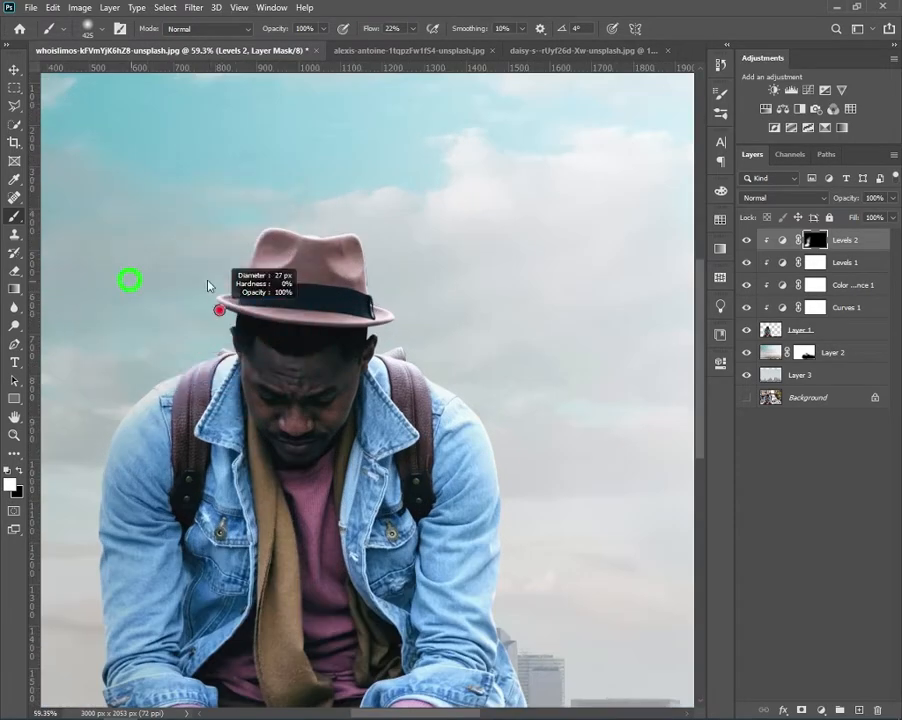
{"action": "mouse_move", "coordinate": [235, 264]}
{"action": "left_mouse_down"}
{"action": "mouse_move", "coordinate": [259, 268]}
{"action": "mouse_move", "coordinate": [236, 291]}
{"action": "mouse_move", "coordinate": [306, 308]}
{"action": "mouse_move", "coordinate": [240, 265]}
{"action": "left_mouse_up"}
{"action": "left_click_drag", "start_coordinate": [267, 298], "coordinate": [238, 283]}
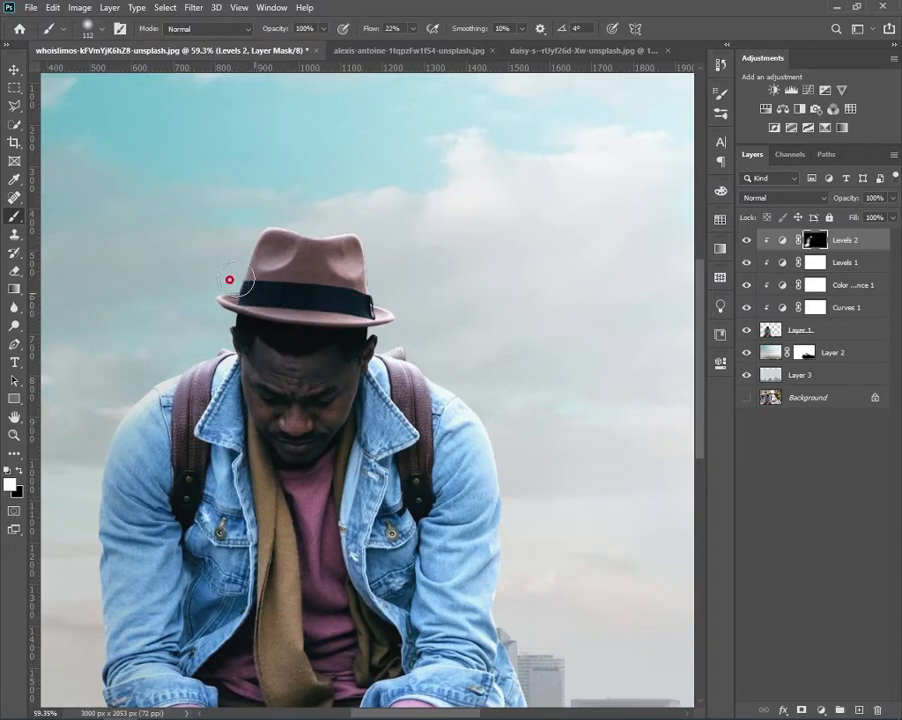
{"action": "mouse_move", "coordinate": [332, 442]}
{"action": "left_mouse_down"}
{"action": "mouse_move", "coordinate": [290, 184]}
{"action": "mouse_move", "coordinate": [278, 223]}
{"action": "mouse_move", "coordinate": [247, 160]}
{"action": "left_mouse_up"}
- Enlarge the brush to 304 px and darken the lower part of the ledge on both sides of the man through the Levels 2 mask
{"action": "key", "text": "alt+space"}
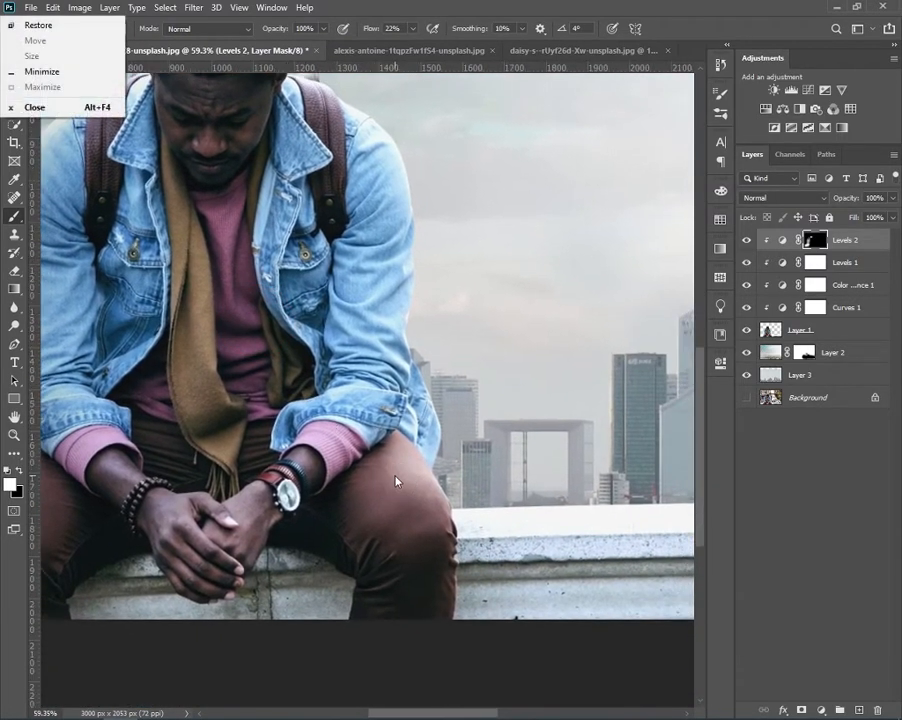
{"action": "scroll", "coordinate": [402, 458], "scroll_direction": "down", "scroll_amount": 5}
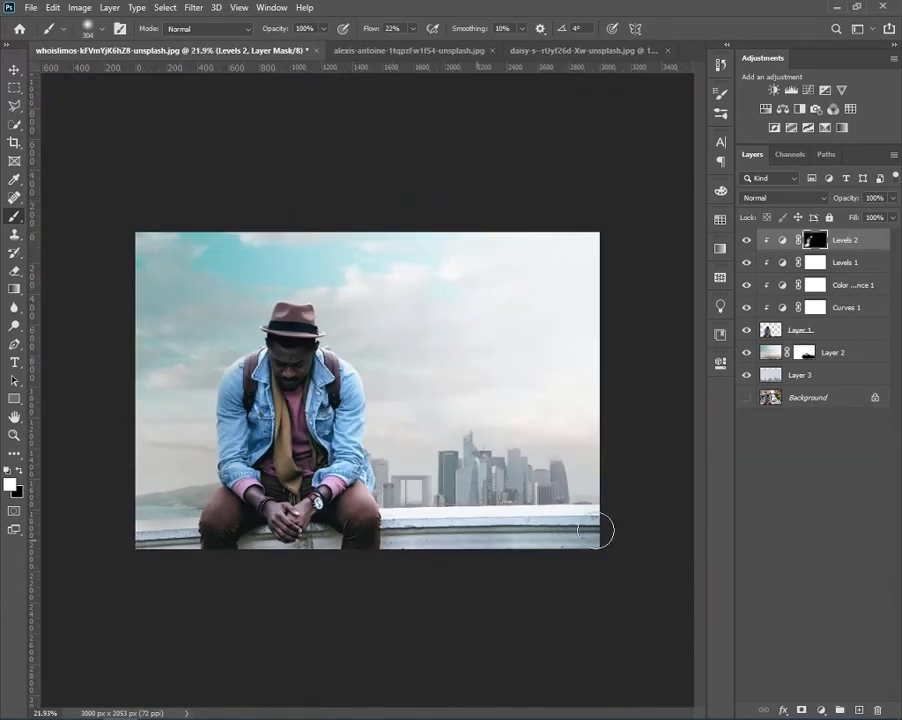
{"action": "left_click_drag", "start_coordinate": [546, 536], "coordinate": [394, 540]}
{"action": "left_click_drag", "start_coordinate": [121, 534], "coordinate": [185, 534]}
{"action": "mouse_move", "coordinate": [518, 522]}
{"action": "left_mouse_down"}
{"action": "mouse_move", "coordinate": [476, 529]}
{"action": "mouse_move", "coordinate": [607, 528]}
{"action": "mouse_move", "coordinate": [350, 546]}
{"action": "left_mouse_up"}
{"action": "left_click_drag", "start_coordinate": [350, 546], "coordinate": [444, 550]}
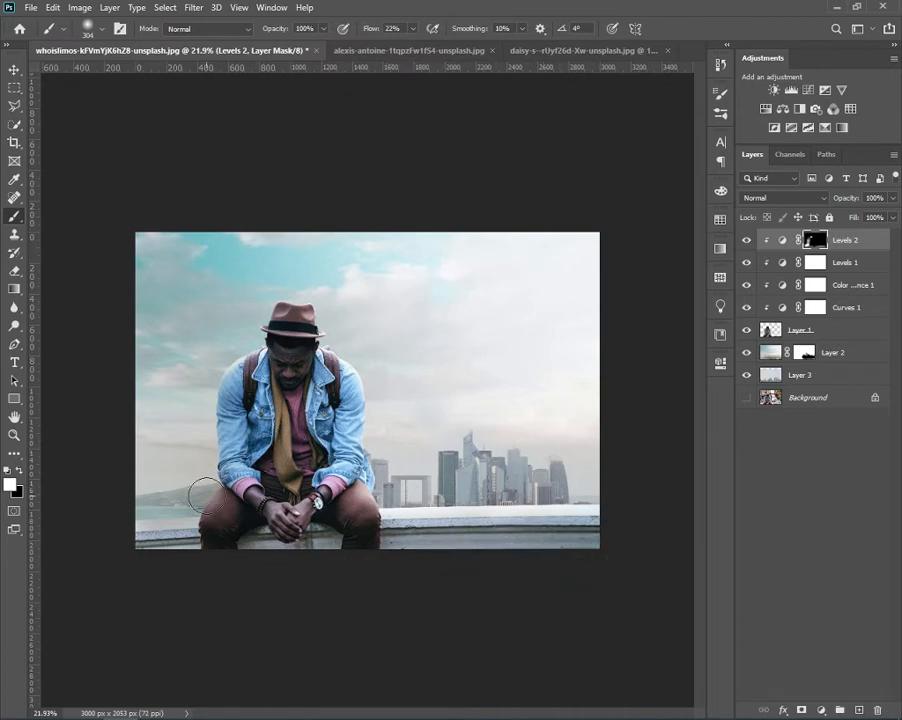
- Add a third clipped Levels adjustment above Levels 2, lower its input white point to about 207, and invert its mask to black
{"action": "left_click", "coordinate": [853, 242]}
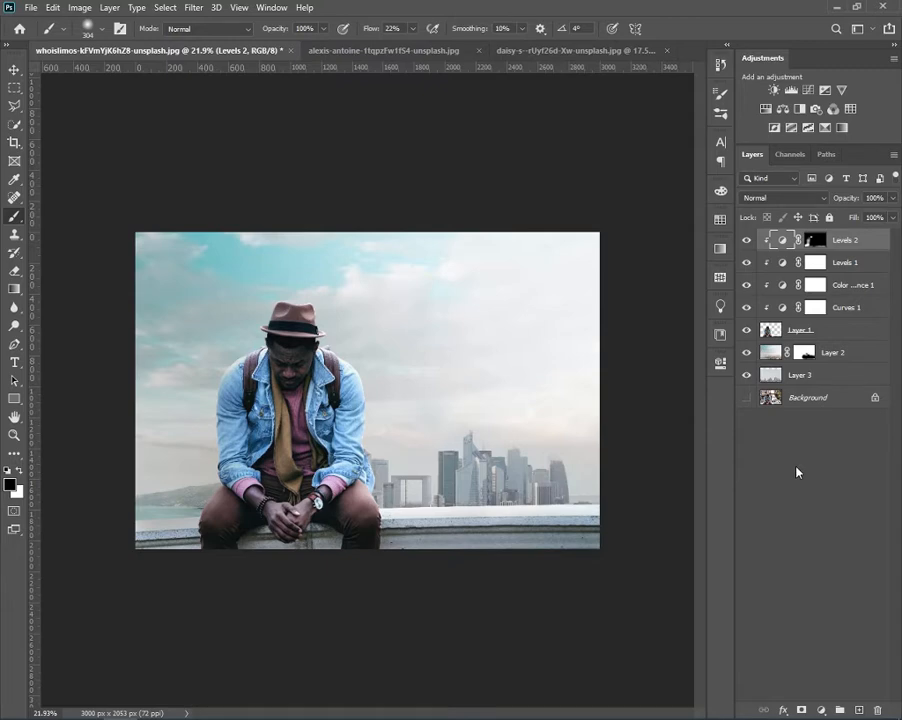
{"action": "left_click", "coordinate": [791, 91]}
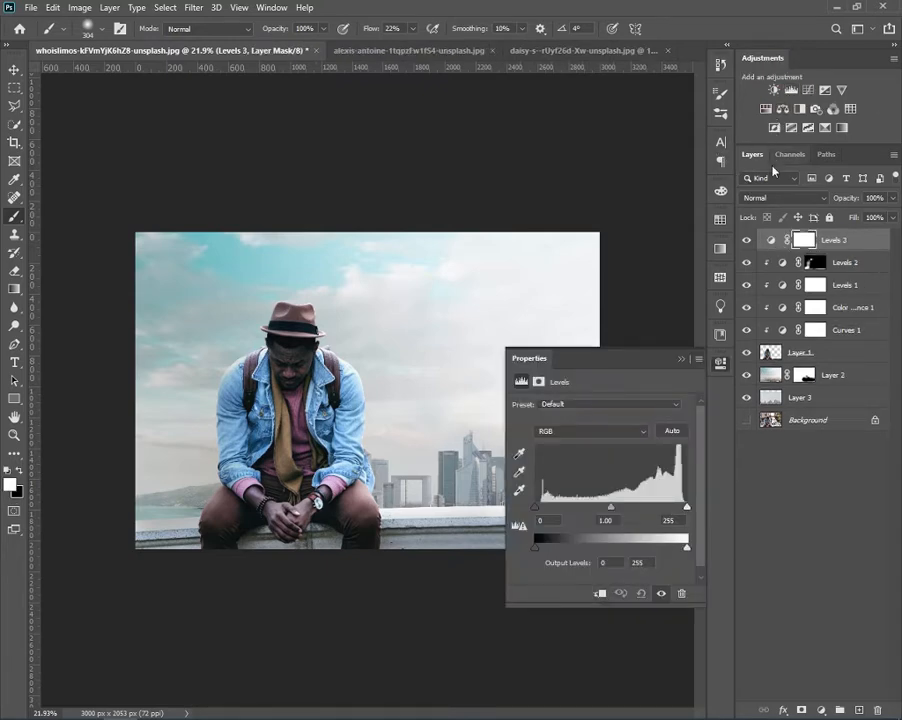
{"action": "left_click", "coordinate": [599, 593]}
{"action": "left_click_drag", "start_coordinate": [686, 508], "coordinate": [667, 510]}
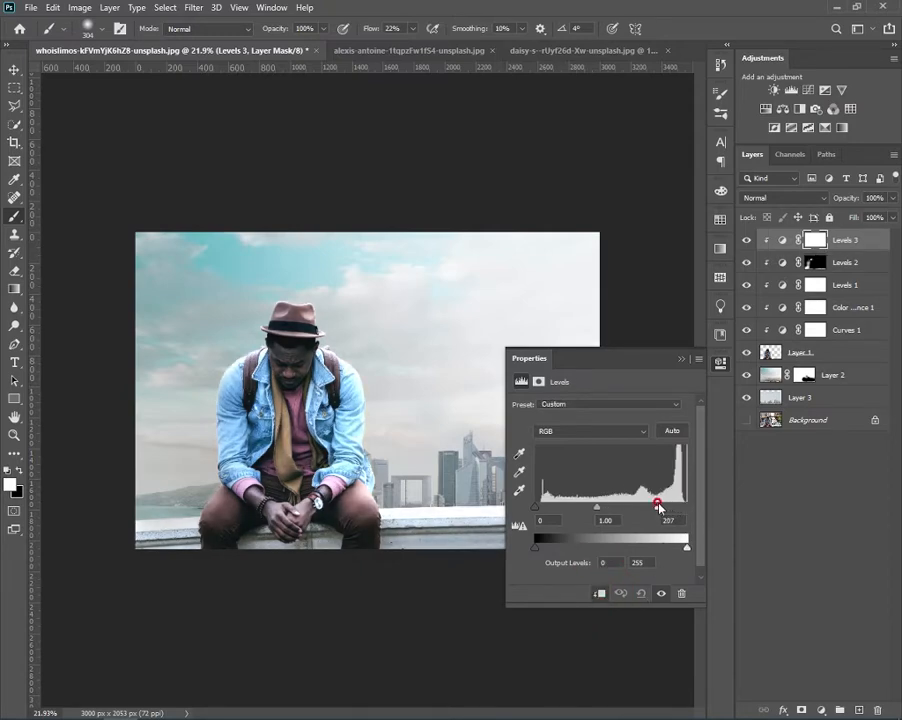
{"action": "left_click", "coordinate": [682, 358]}
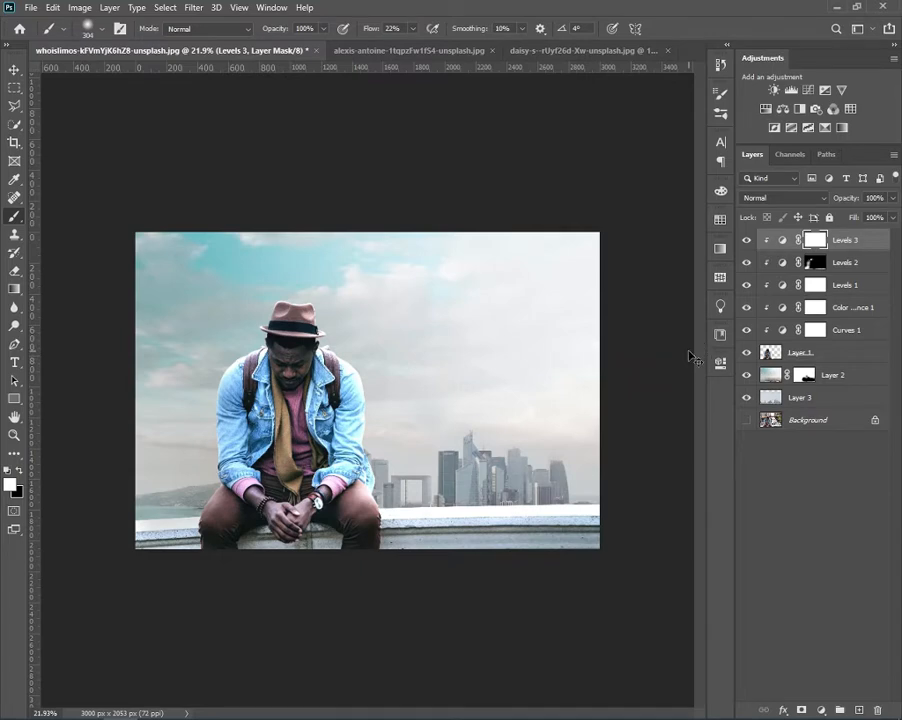
{"action": "key", "text": "ctrl+i"}
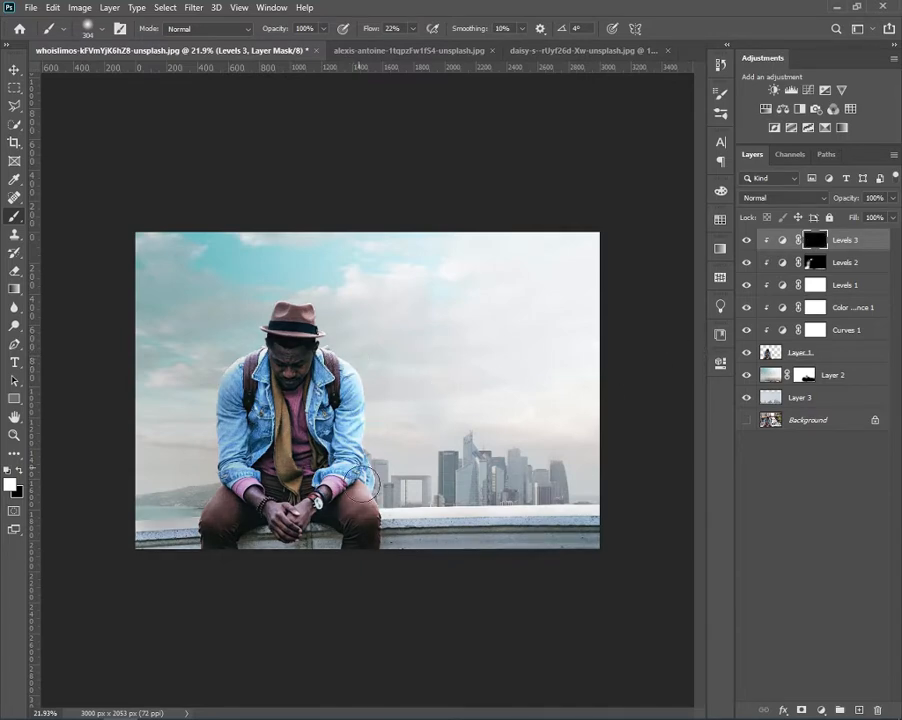
- Paint the Levels 3 mask white to brighten the ledge's top edge and the skyline-facing side of the man's jacket and hat
{"action": "left_click_drag", "start_coordinate": [362, 484], "coordinate": [370, 490]}
{"action": "mouse_move", "coordinate": [439, 483]}
{"action": "left_mouse_down"}
{"action": "mouse_move", "coordinate": [498, 495]}
{"action": "mouse_move", "coordinate": [610, 496]}
{"action": "left_mouse_up"}
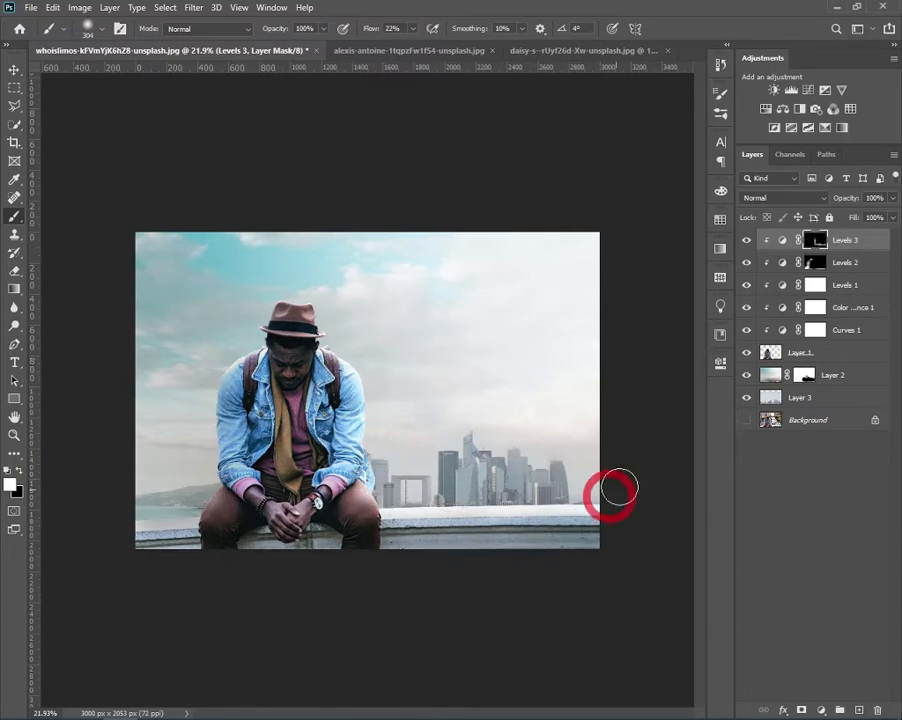
{"action": "scroll", "coordinate": [314, 318], "scroll_direction": "up", "scroll_amount": 5}
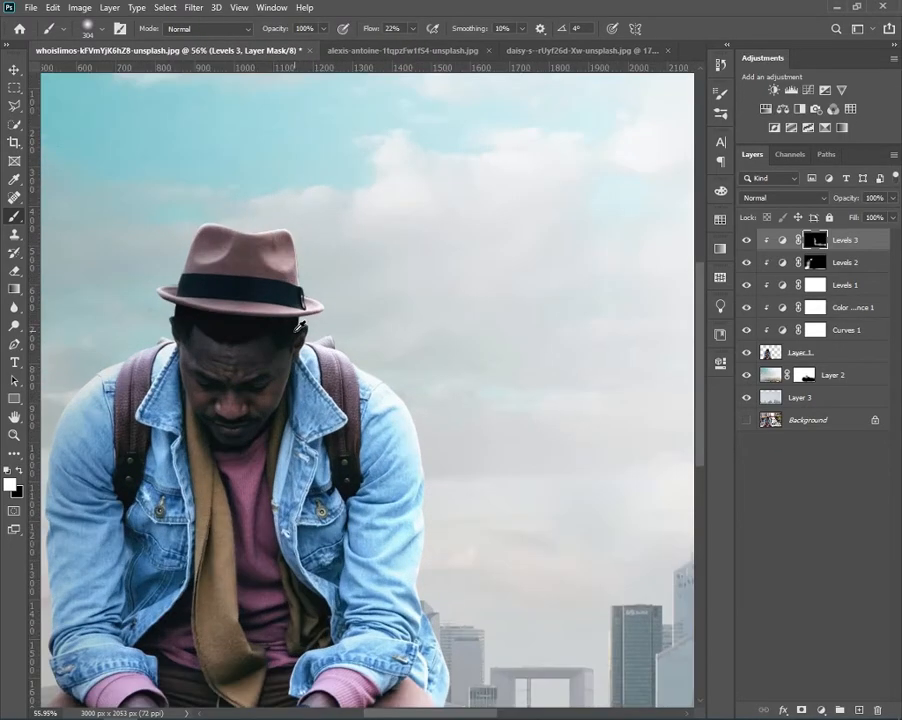
{"action": "scroll", "coordinate": [297, 330], "scroll_direction": "up", "scroll_amount": 1}
{"action": "mouse_move", "coordinate": [281, 330]}
{"action": "left_mouse_down"}
{"action": "mouse_move", "coordinate": [238, 330]}
{"action": "mouse_move", "coordinate": [344, 344]}
{"action": "left_mouse_up"}
{"action": "scroll", "coordinate": [303, 240], "scroll_direction": "up", "scroll_amount": 2}
{"action": "mouse_move", "coordinate": [256, 354]}
{"action": "left_mouse_down"}
{"action": "mouse_move", "coordinate": [287, 342]}
{"action": "mouse_move", "coordinate": [264, 342]}
{"action": "left_mouse_up"}
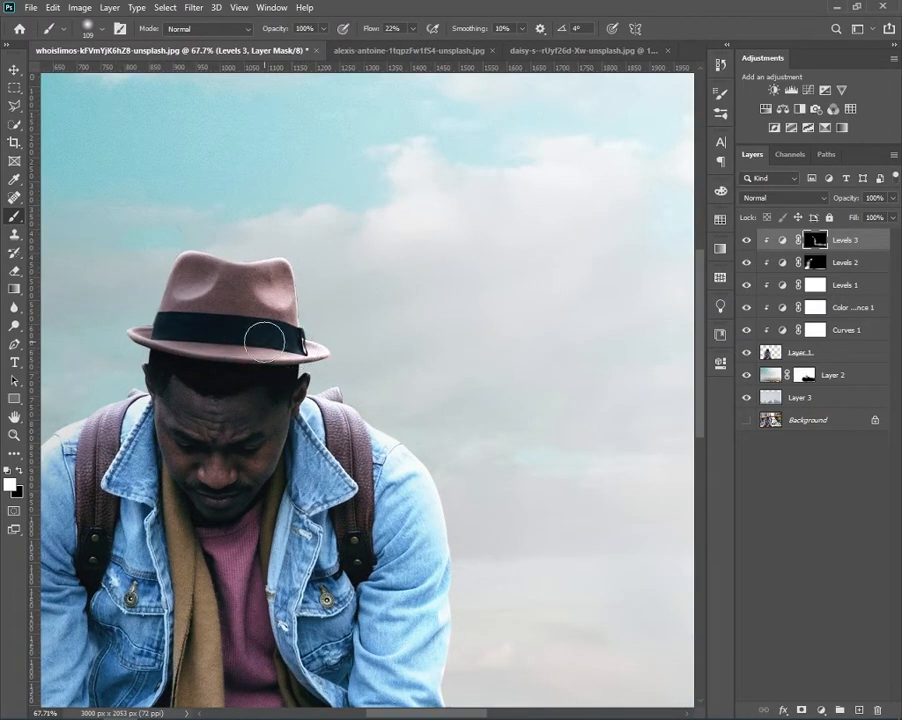
- Set the brush to 201 px and brighten the man's skyline-facing knee through the Levels 3 mask
{"action": "scroll", "coordinate": [342, 318], "scroll_direction": "down", "scroll_amount": 4}
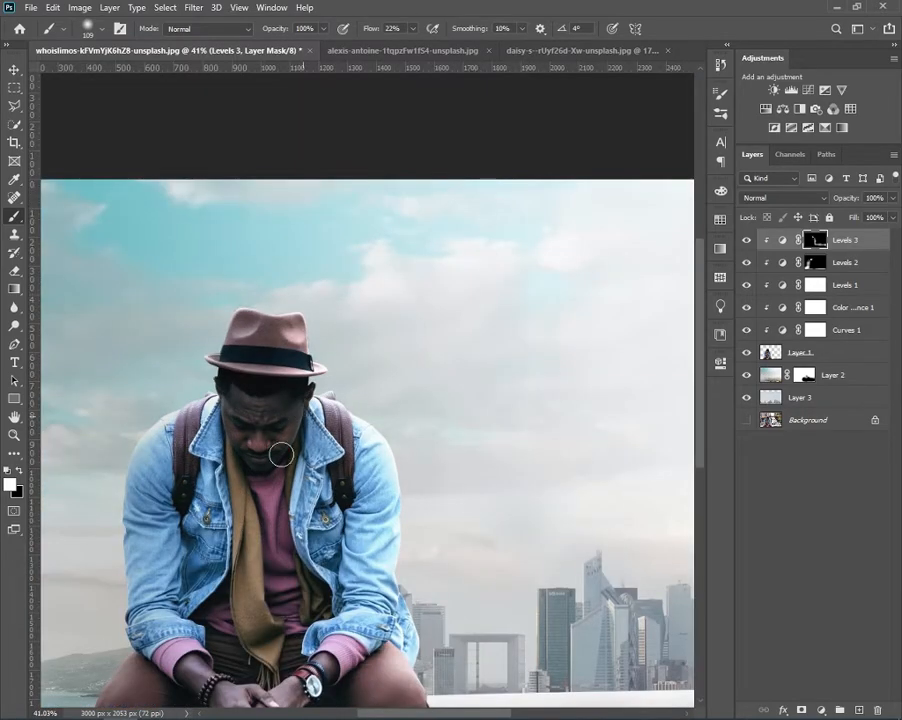
{"action": "scroll", "coordinate": [381, 410], "scroll_direction": "down", "scroll_amount": 3}
{"action": "right_click", "coordinate": [370, 493], "text": "alt"}
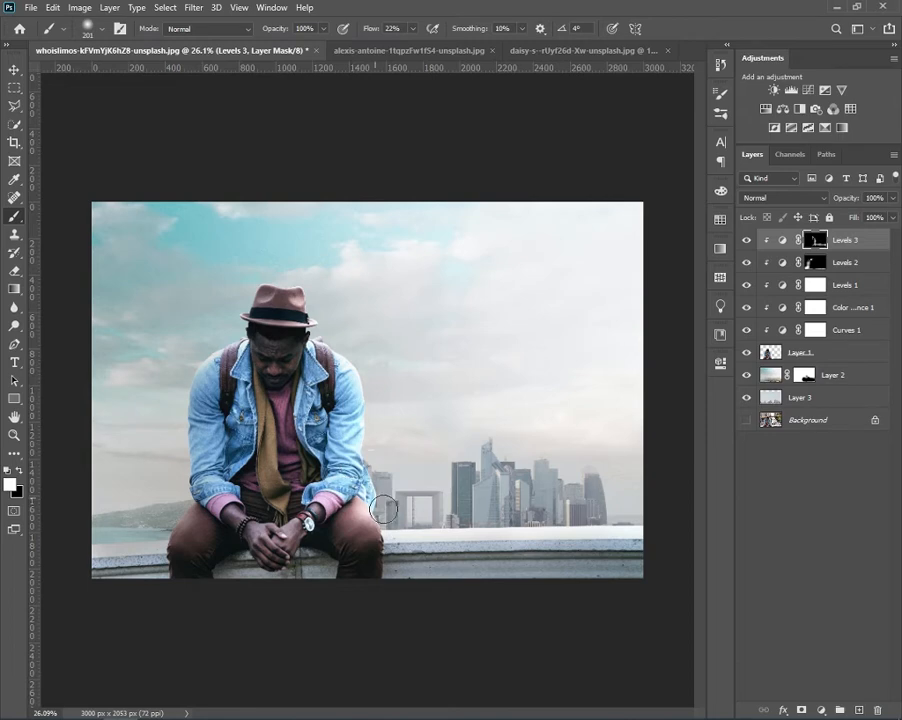
{"action": "right_click", "coordinate": [404, 541], "text": "alt"}
{"action": "scroll", "coordinate": [424, 447], "scroll_direction": "down", "scroll_amount": 3}
{"action": "scroll", "coordinate": [430, 442], "scroll_direction": "up", "scroll_amount": 1}
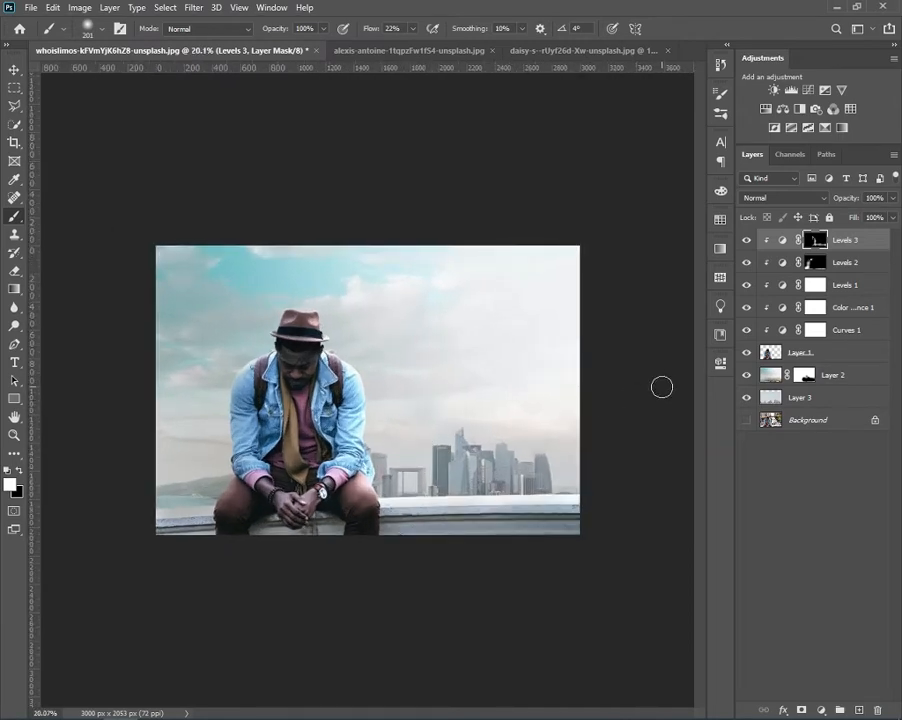
- Group the man's layer with all its clipped adjustments, and put the sky and city layers in a second group
{"action": "left_click", "coordinate": [843, 353], "text": "shift"}
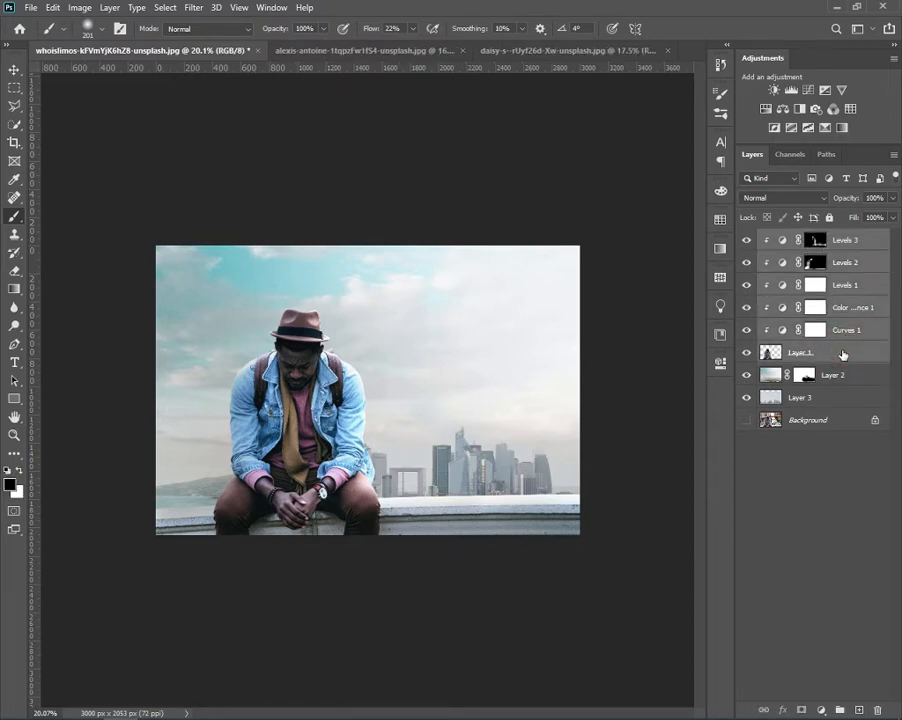
{"action": "key", "text": "ctrl+g"}
{"action": "left_click", "coordinate": [825, 258]}
{"action": "left_click", "coordinate": [823, 281], "text": "shift"}
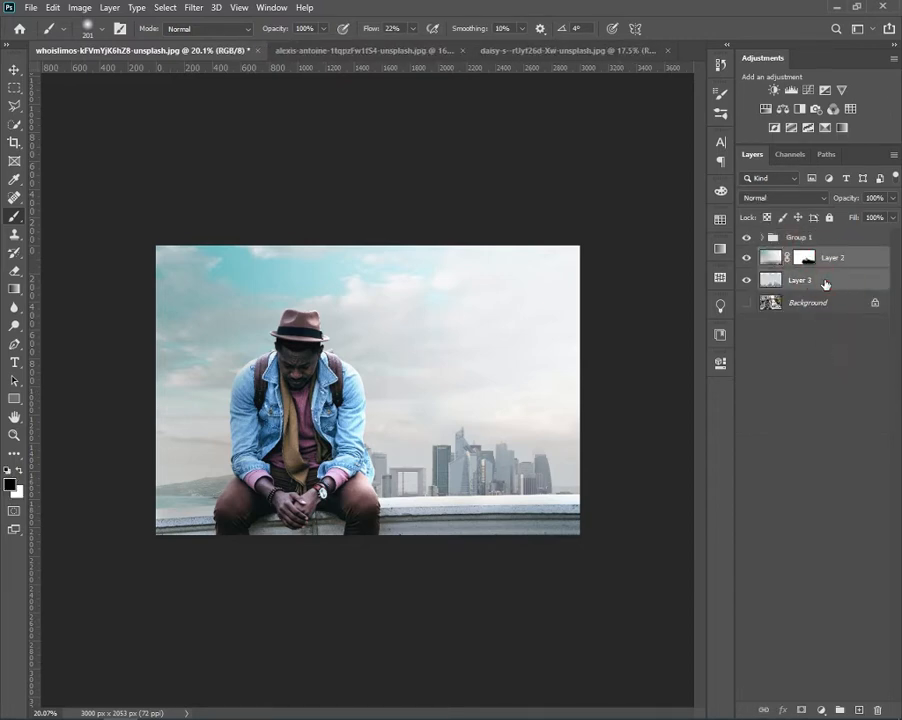
{"action": "key", "text": "ctrl+g"}
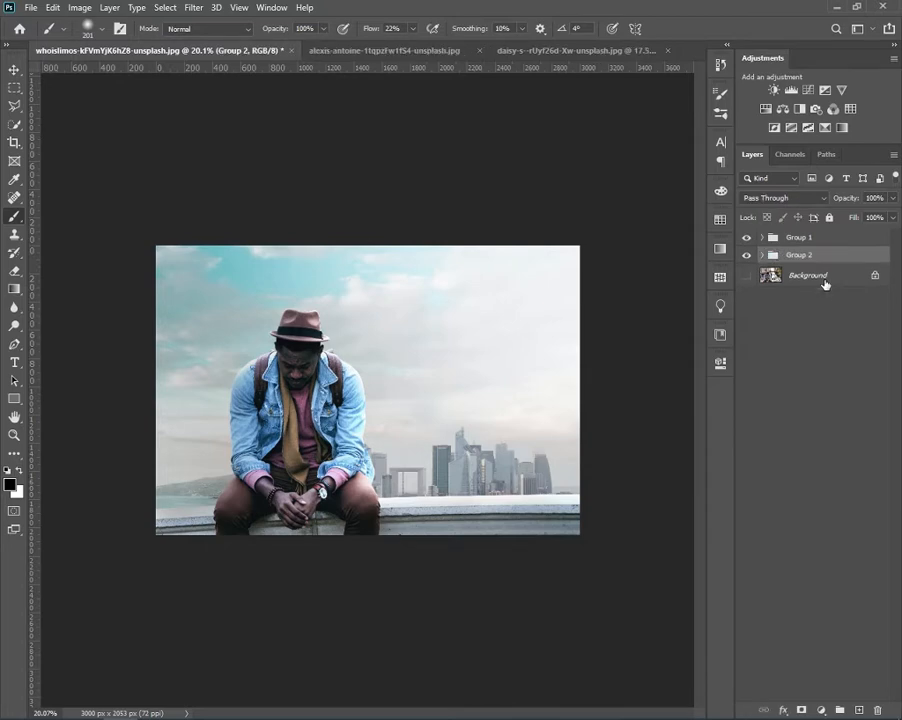
{"action": "left_click", "coordinate": [763, 238]}
{"action": "left_click", "coordinate": [763, 238]}
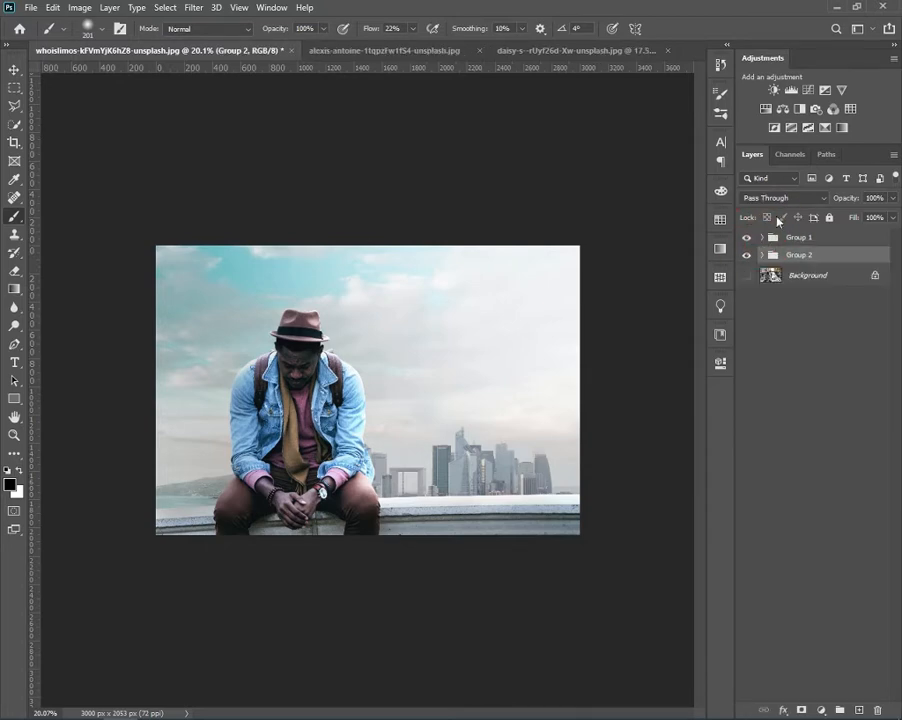
- Add a Gradient Map adjustment above the sky and city group using the Blue_27 preset from the Blues
{"action": "left_click", "coordinate": [842, 128]}
{"action": "left_click", "coordinate": [598, 403]}
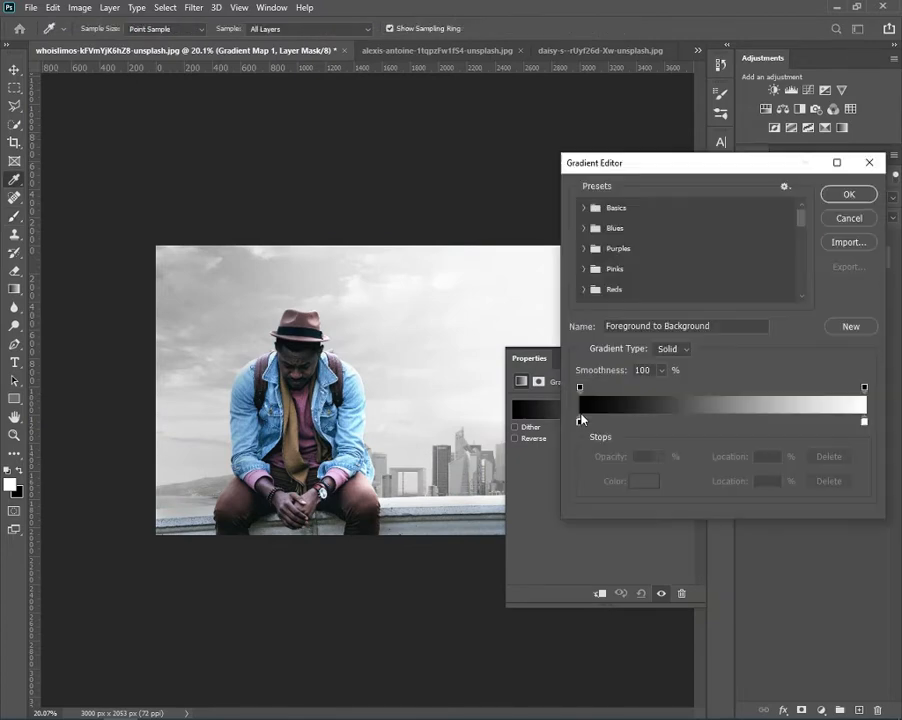
{"action": "left_click", "coordinate": [585, 229]}
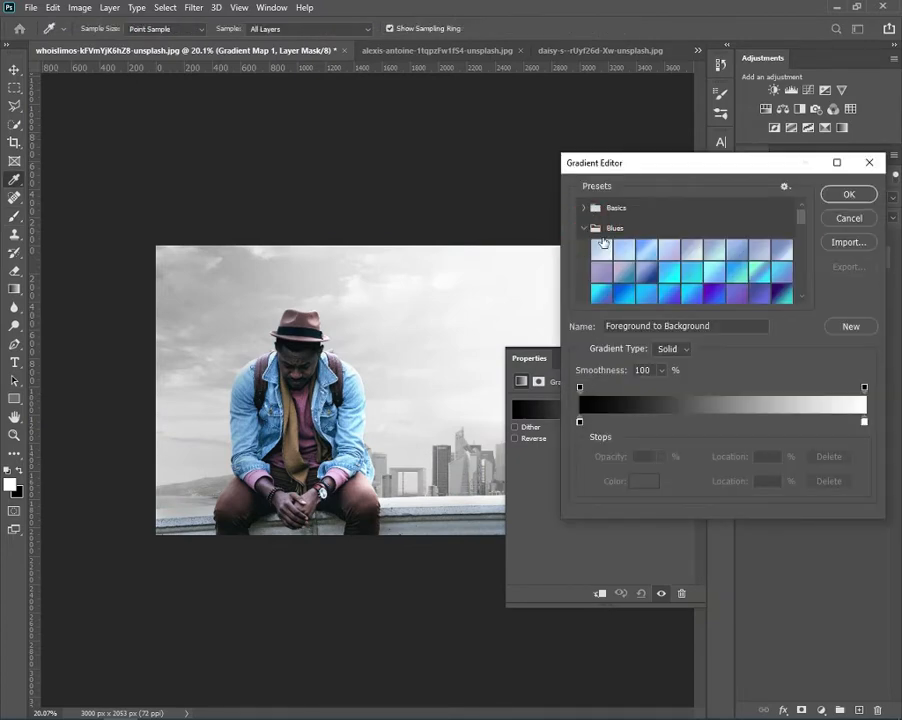
{"action": "left_click", "coordinate": [718, 294]}
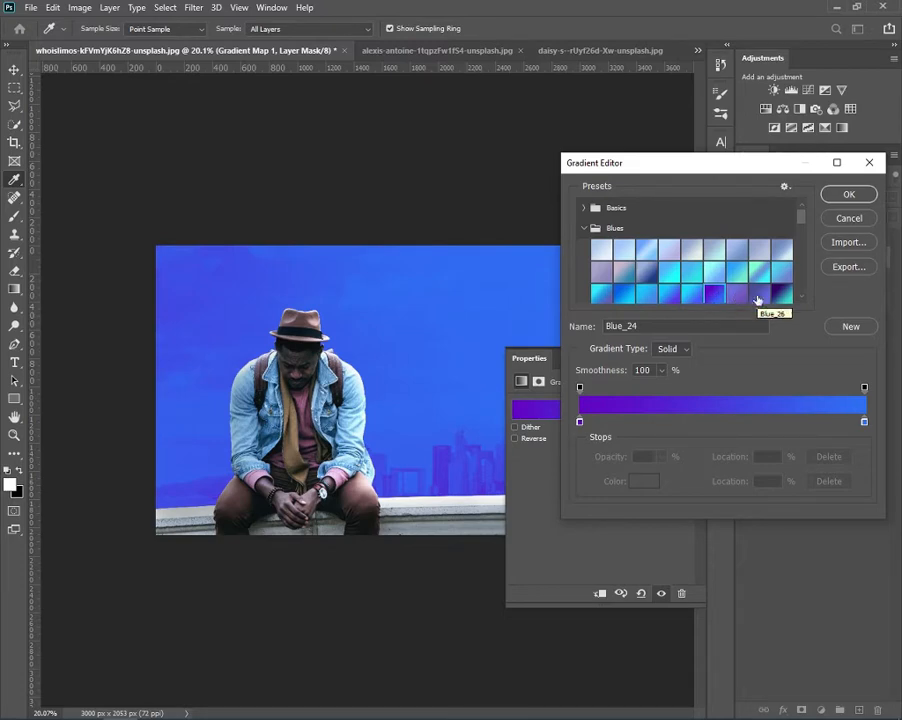
{"action": "left_click", "coordinate": [757, 295]}
{"action": "left_click", "coordinate": [782, 294]}
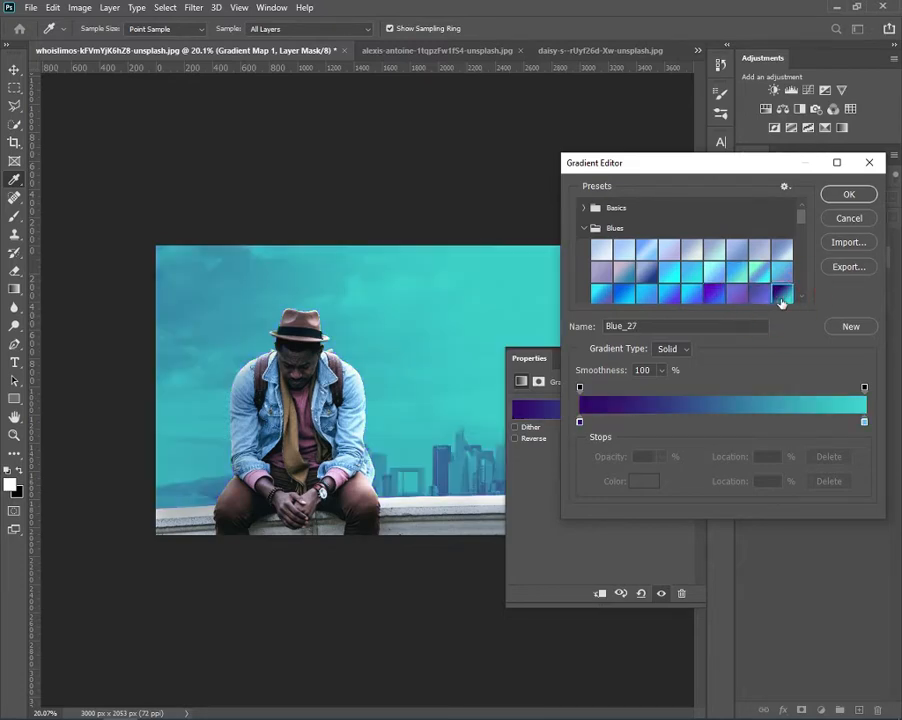
{"action": "left_click", "coordinate": [850, 199]}
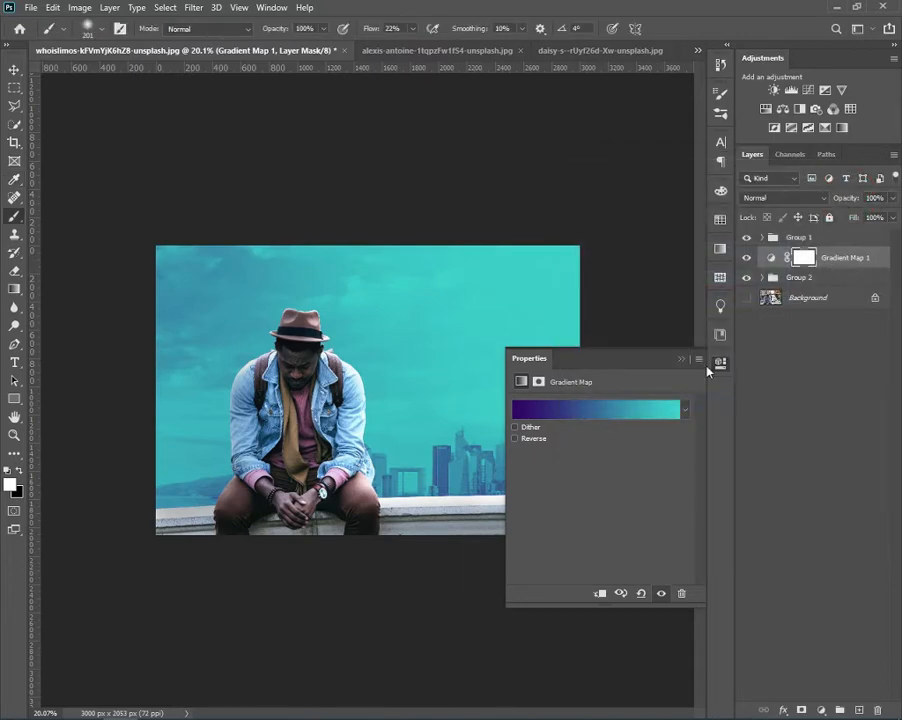
- Move the Gradient Map adjustment above the man's group and change its blend mode to Multiply
{"action": "left_click", "coordinate": [684, 360]}
{"action": "left_click_drag", "start_coordinate": [850, 258], "coordinate": [800, 242]}
{"action": "left_click", "coordinate": [763, 239]}
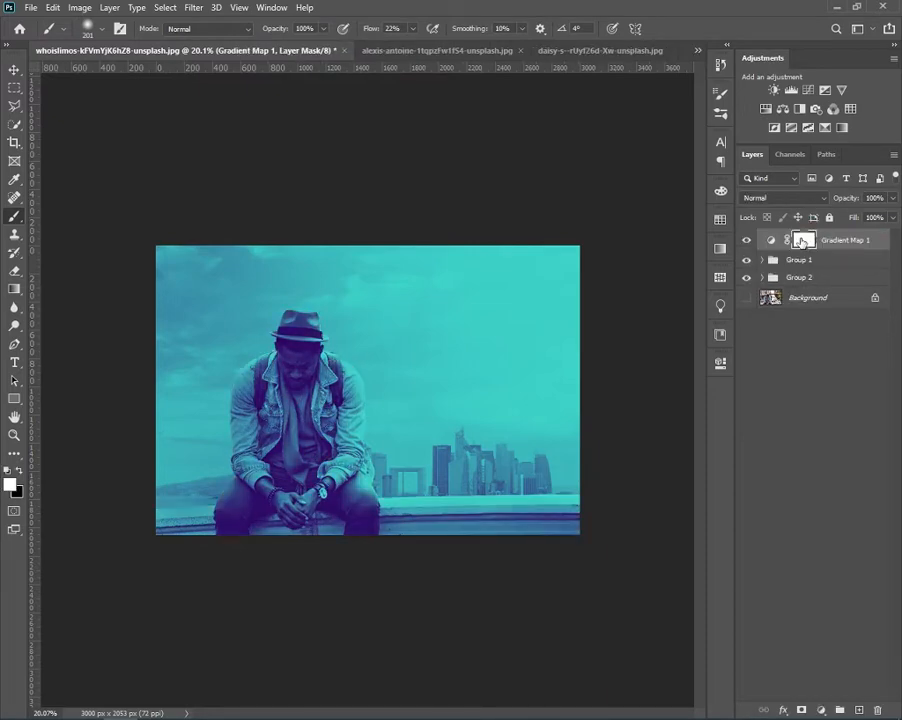
{"action": "left_click", "coordinate": [760, 198]}
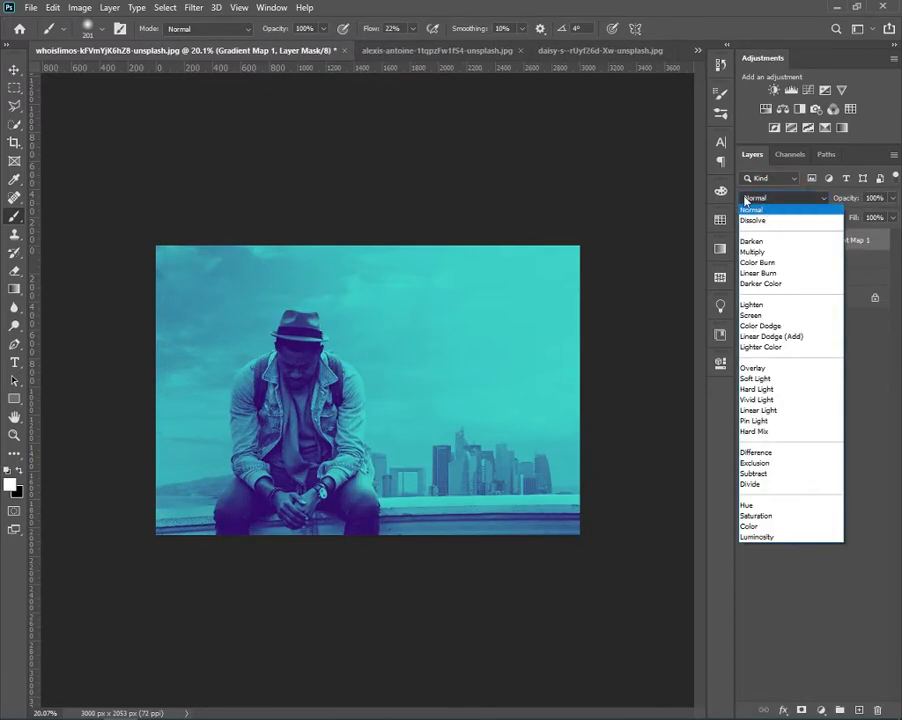
{"action": "left_click", "coordinate": [752, 252]}
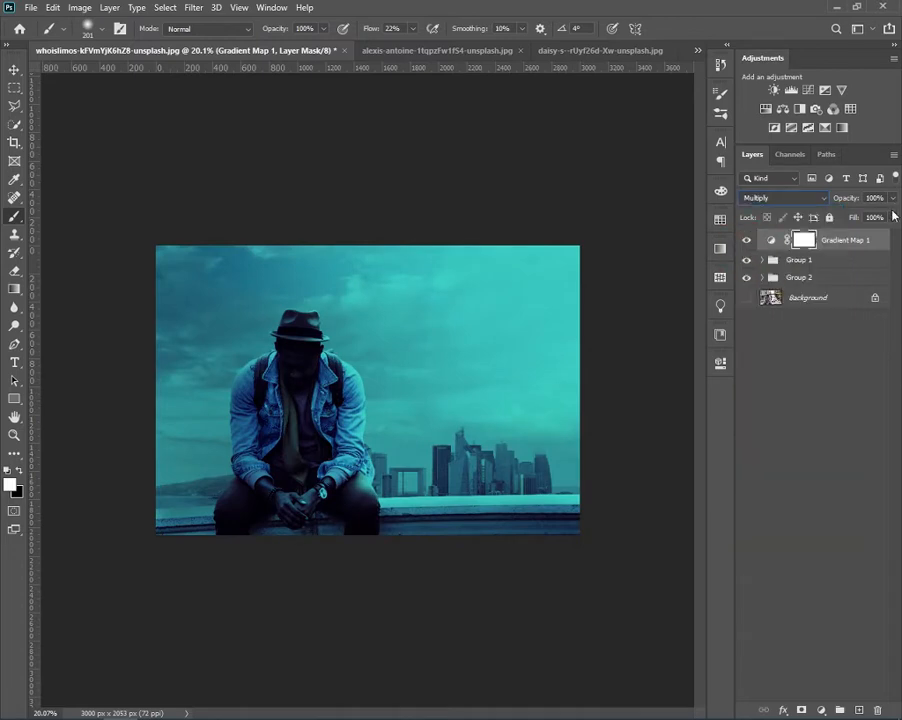
- Split the Gradient Map's Blend If black slider for the underlying layer to about 0 / 104 to spare the shadows
{"action": "right_click", "coordinate": [880, 240]}
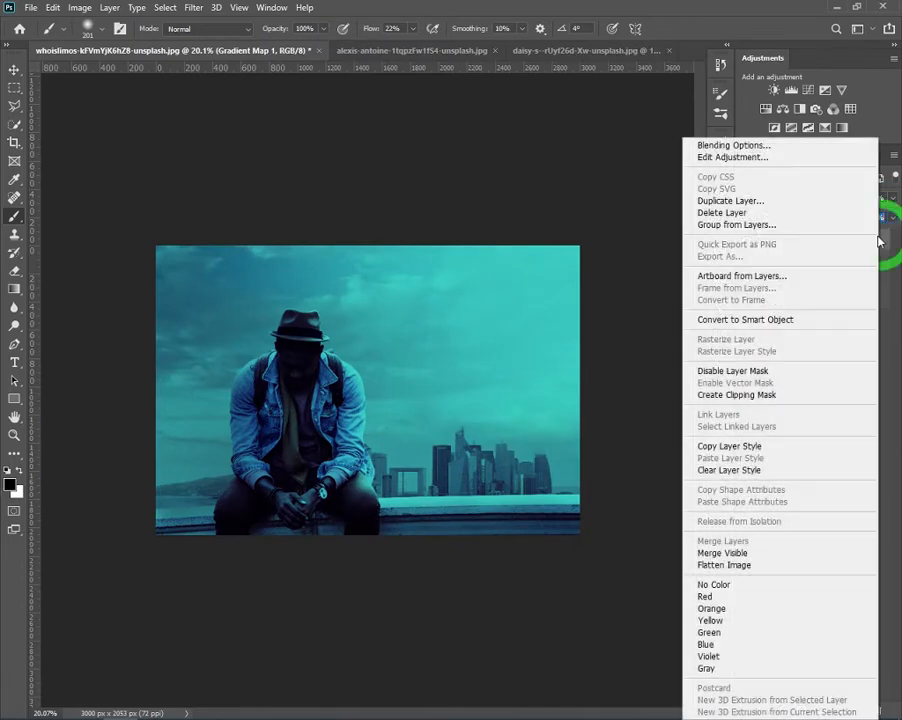
{"action": "left_click", "coordinate": [733, 145]}
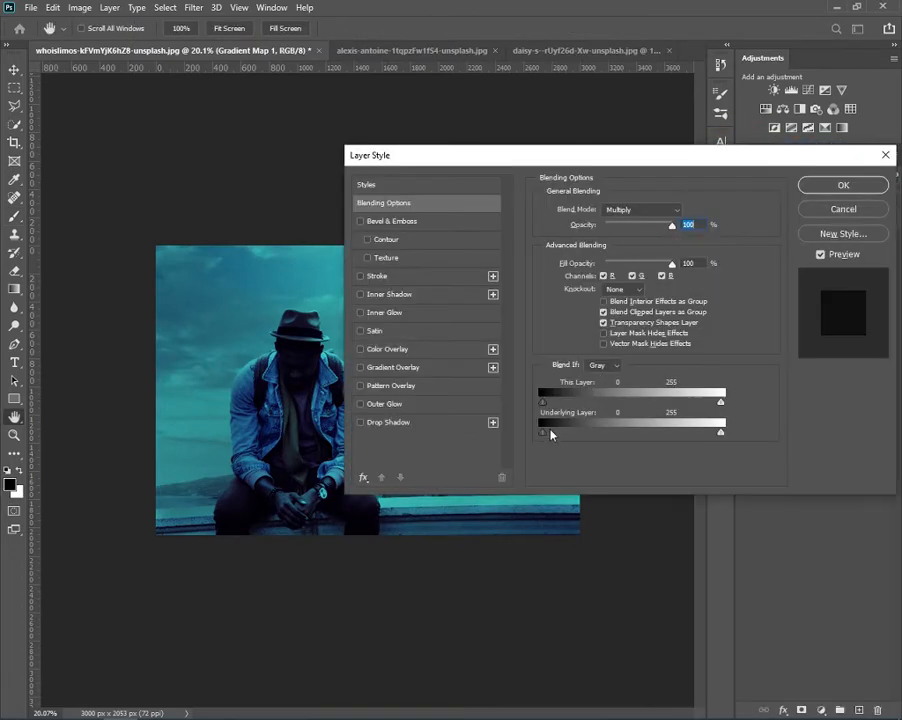
{"action": "left_click_drag", "start_coordinate": [558, 437], "coordinate": [584, 436]}
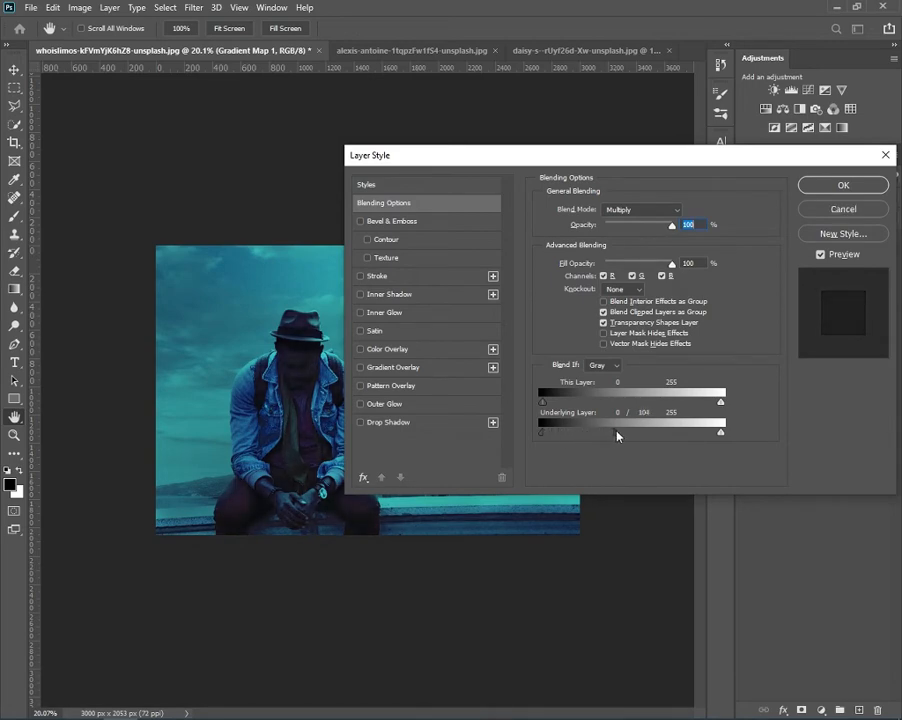
{"action": "left_click", "coordinate": [838, 185]}
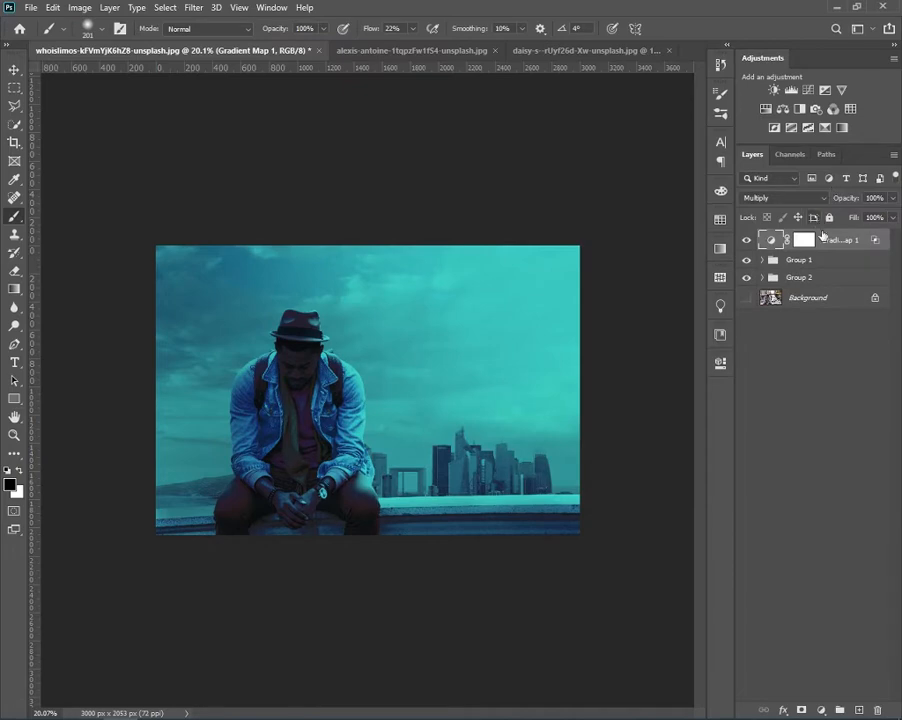
- Reduce the Gradient Map layer's fill, compare the image with and without it, and set its opacity to 37%
{"action": "left_click", "coordinate": [893, 217]}
{"action": "left_click_drag", "start_coordinate": [888, 236], "coordinate": [867, 219]}
{"action": "left_click", "coordinate": [892, 201]}
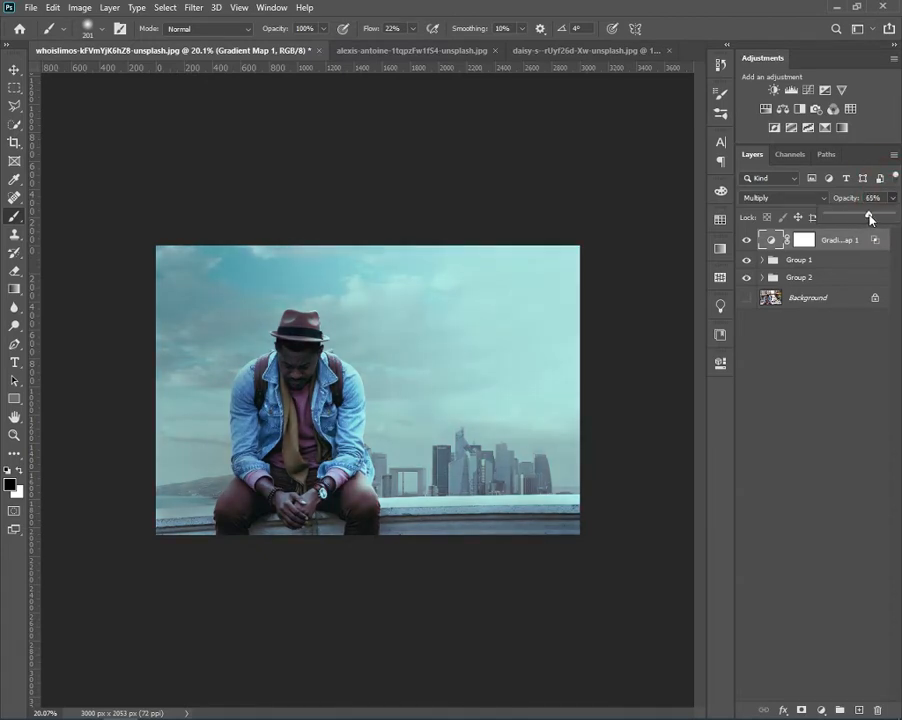
{"action": "left_click", "coordinate": [744, 241]}
{"action": "left_click", "coordinate": [744, 241]}
{"action": "scroll", "coordinate": [608, 300], "scroll_direction": "up", "scroll_amount": 1}
{"action": "left_click", "coordinate": [893, 199]}
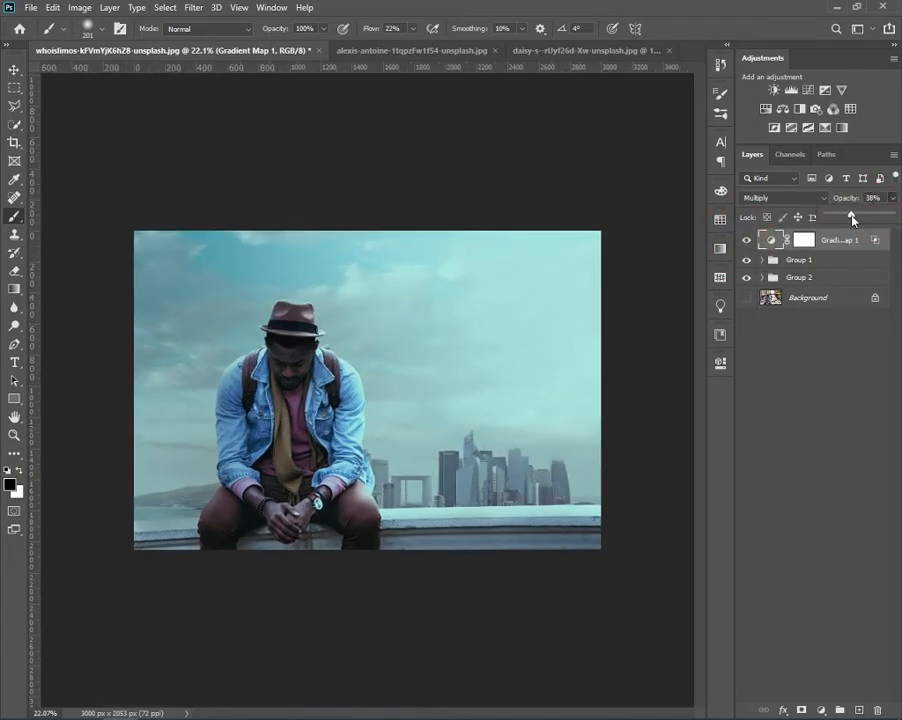
{"action": "left_click_drag", "start_coordinate": [850, 213], "coordinate": [849, 213]}
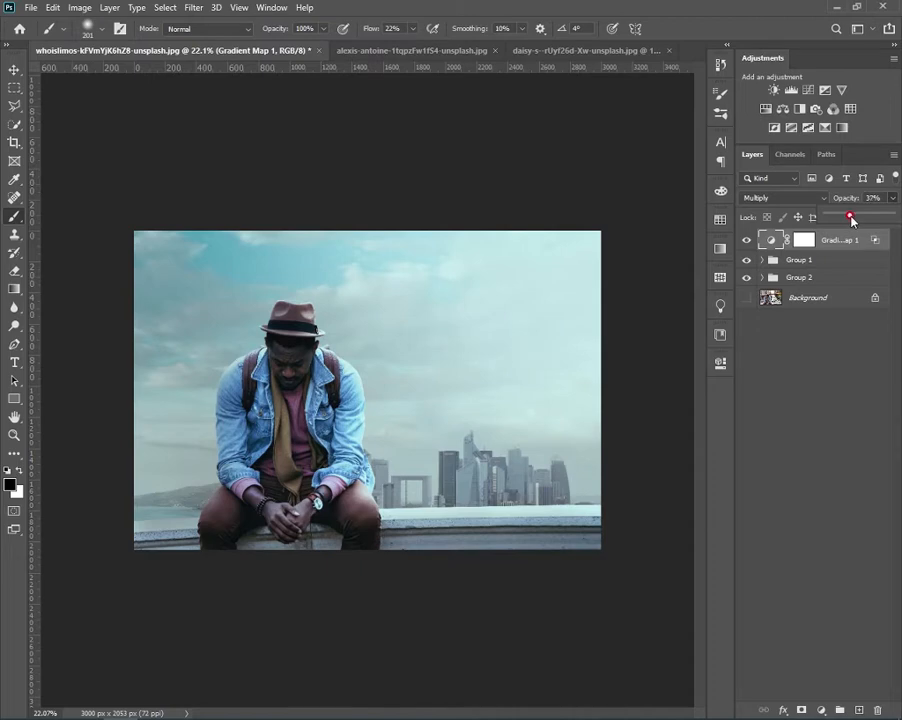
- Add a Selective Color adjustment at the top and set the Reds to cyan -23% and magenta -12%, also reducing black
{"action": "left_click", "coordinate": [845, 127]}
{"action": "left_click_drag", "start_coordinate": [638, 361], "coordinate": [748, 369]}
{"action": "left_click_drag", "start_coordinate": [709, 459], "coordinate": [698, 487]}
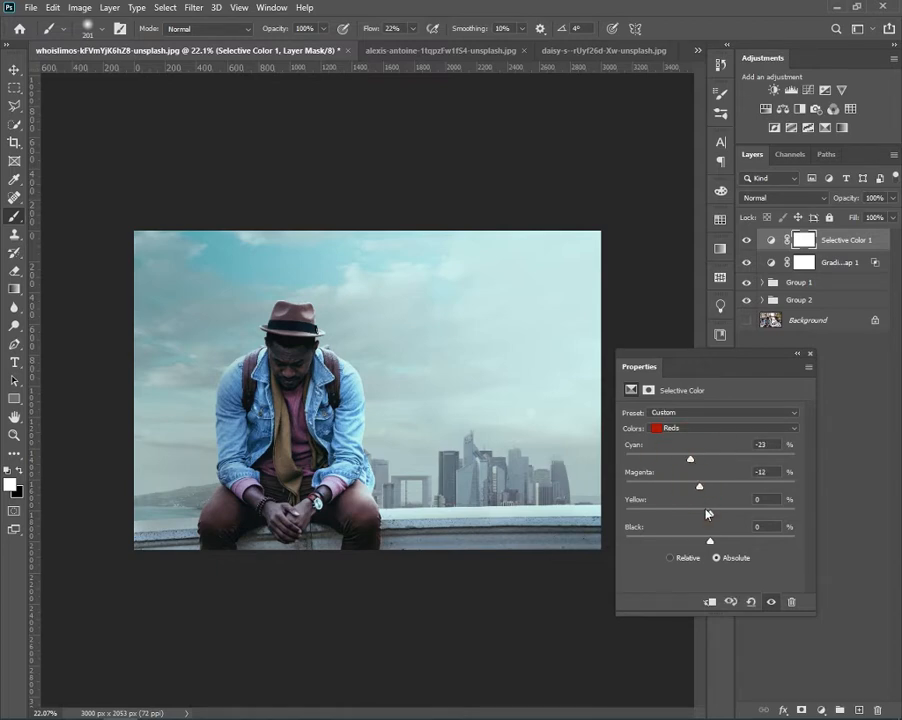
{"action": "left_click_drag", "start_coordinate": [688, 549], "coordinate": [673, 551]}
- Adjust the Selective Color Yellows, and set the Cyans to cyan +8%, magenta -12% and yellow -22% with slightly reduced black
{"action": "left_click", "coordinate": [690, 428]}
{"action": "left_click", "coordinate": [680, 451]}
{"action": "left_click_drag", "start_coordinate": [687, 464], "coordinate": [711, 513]}
{"action": "left_click", "coordinate": [709, 428]}
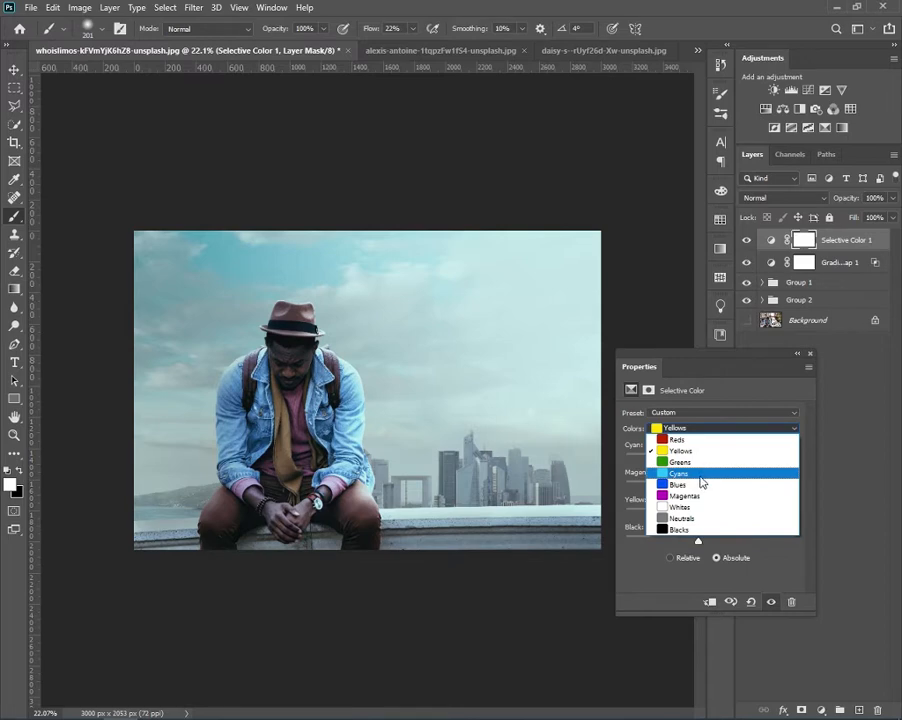
{"action": "left_click", "coordinate": [700, 475]}
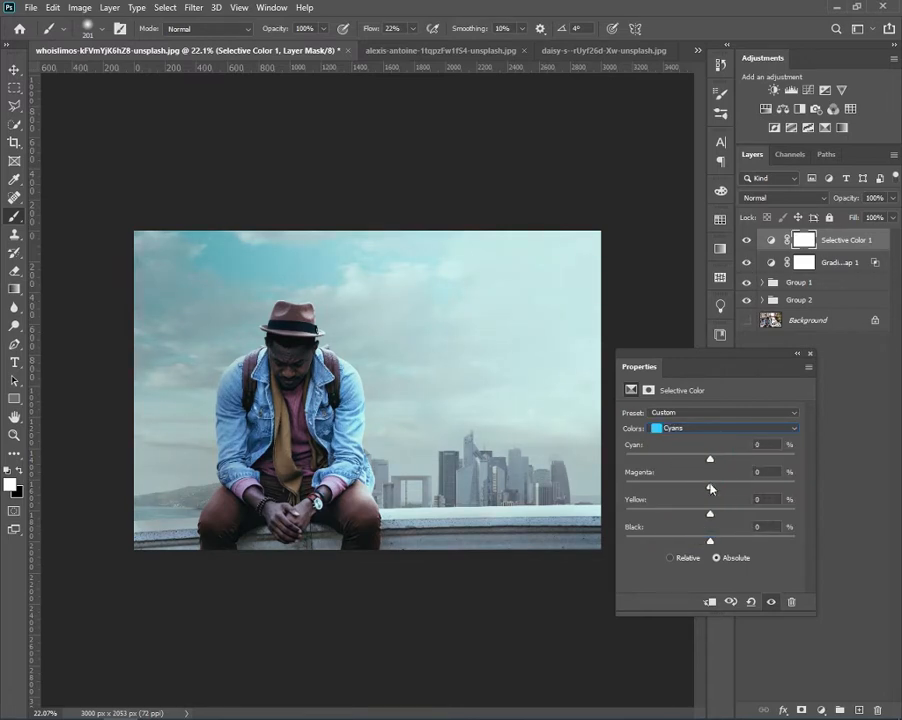
{"action": "left_click_drag", "start_coordinate": [703, 493], "coordinate": [709, 543]}
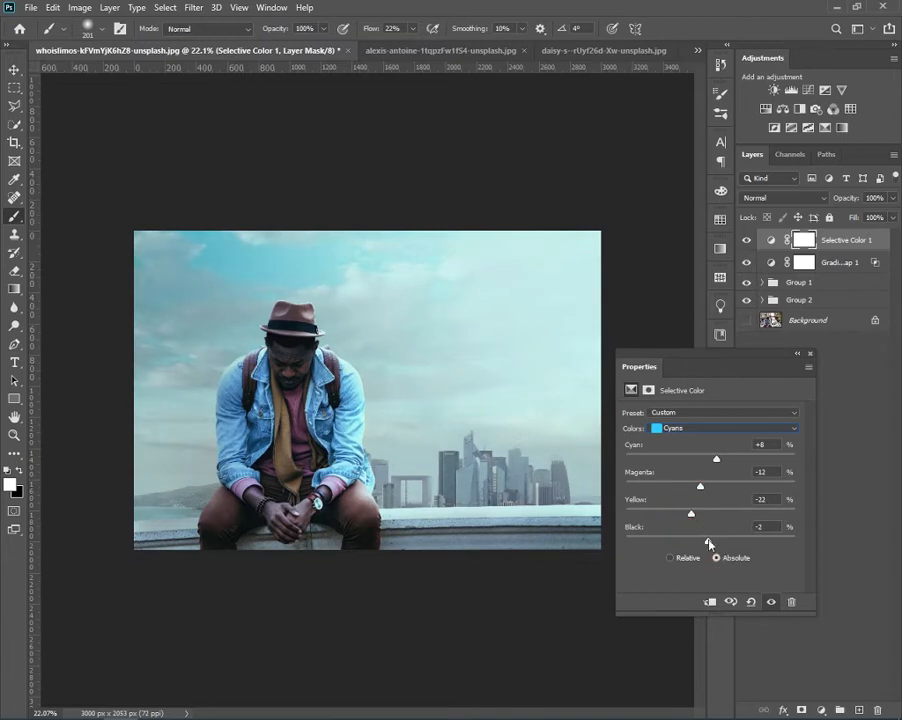
- Set the Selective Color Blues to about cyan +11%, and the Whites to about cyan -17%, magenta -5%, yellow +8% and black -2%
{"action": "left_click", "coordinate": [674, 428]}
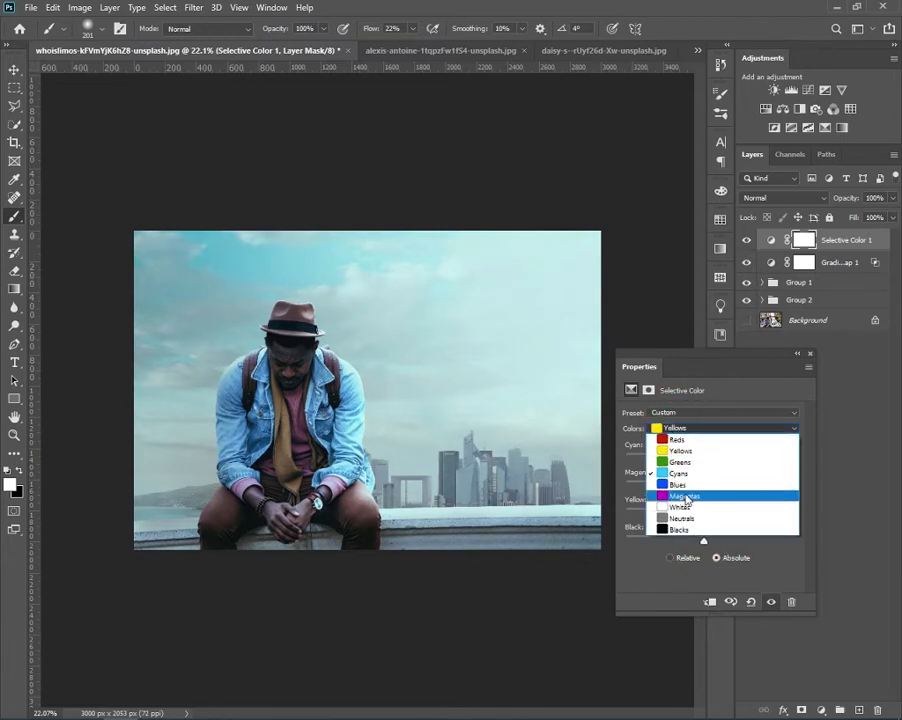
{"action": "left_click", "coordinate": [690, 481]}
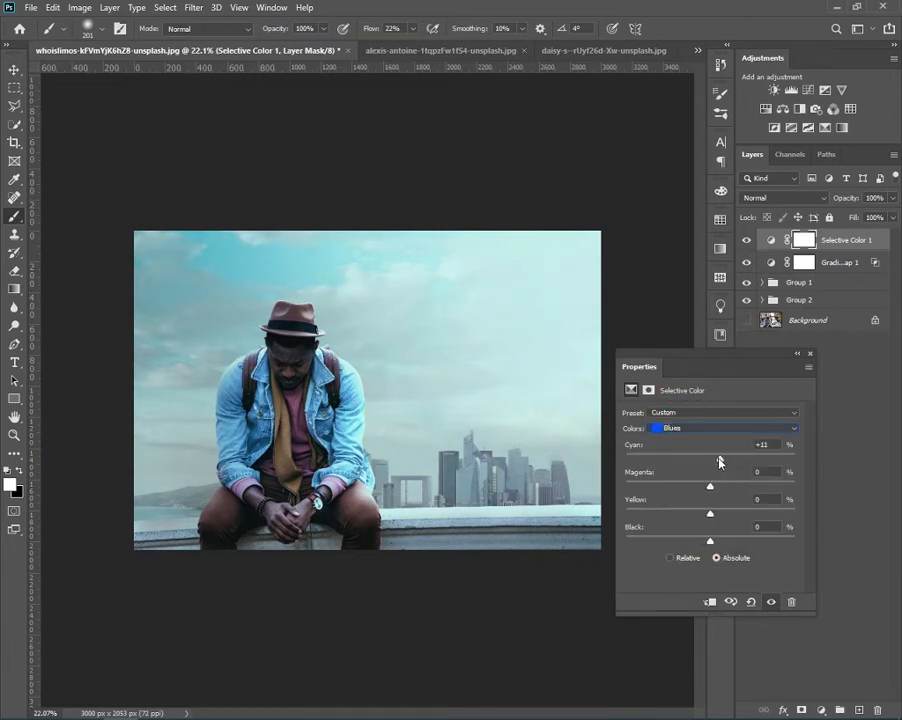
{"action": "left_click", "coordinate": [716, 428]}
{"action": "left_click", "coordinate": [710, 500]}
{"action": "left_click_drag", "start_coordinate": [710, 487], "coordinate": [714, 513]}
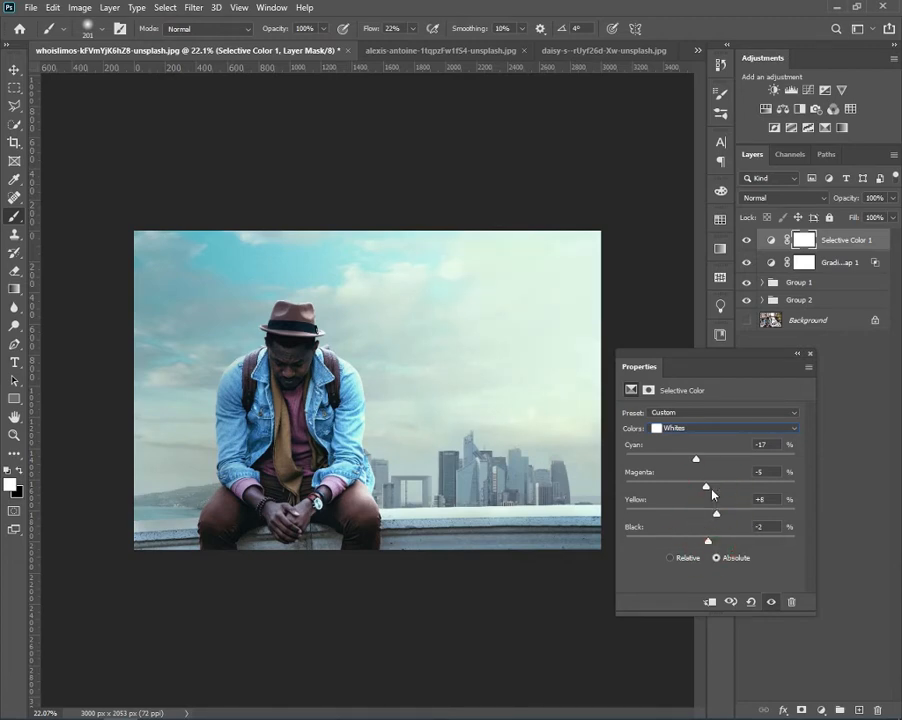
- Fine-tune the Selective Color Neutrals and Blacks, and compare the image with and without the adjustment
{"action": "left_click", "coordinate": [700, 428]}
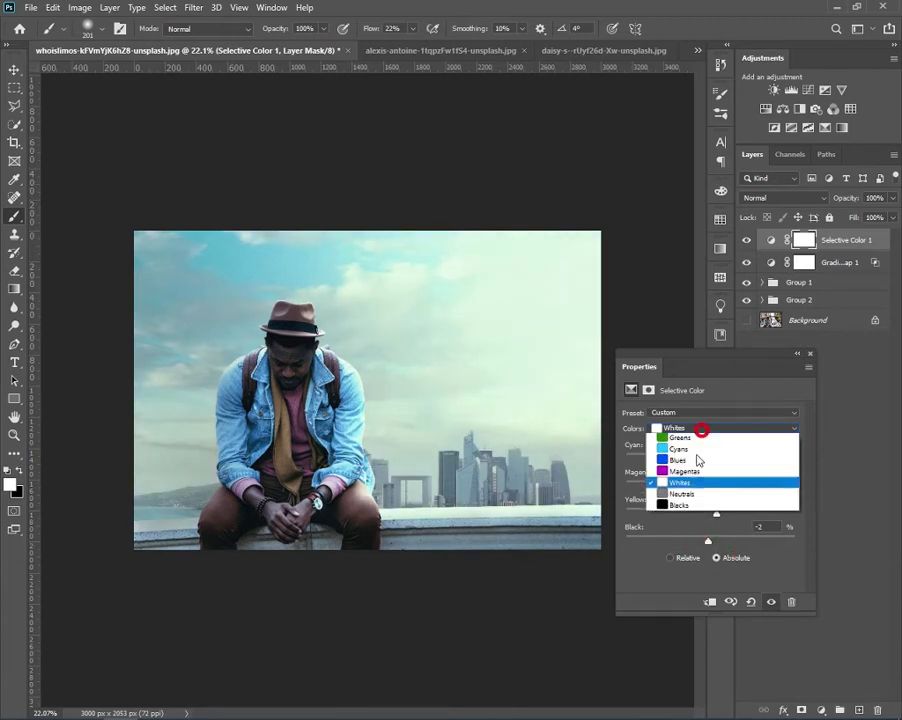
{"action": "left_click", "coordinate": [683, 519]}
{"action": "left_click_drag", "start_coordinate": [710, 459], "coordinate": [707, 460]}
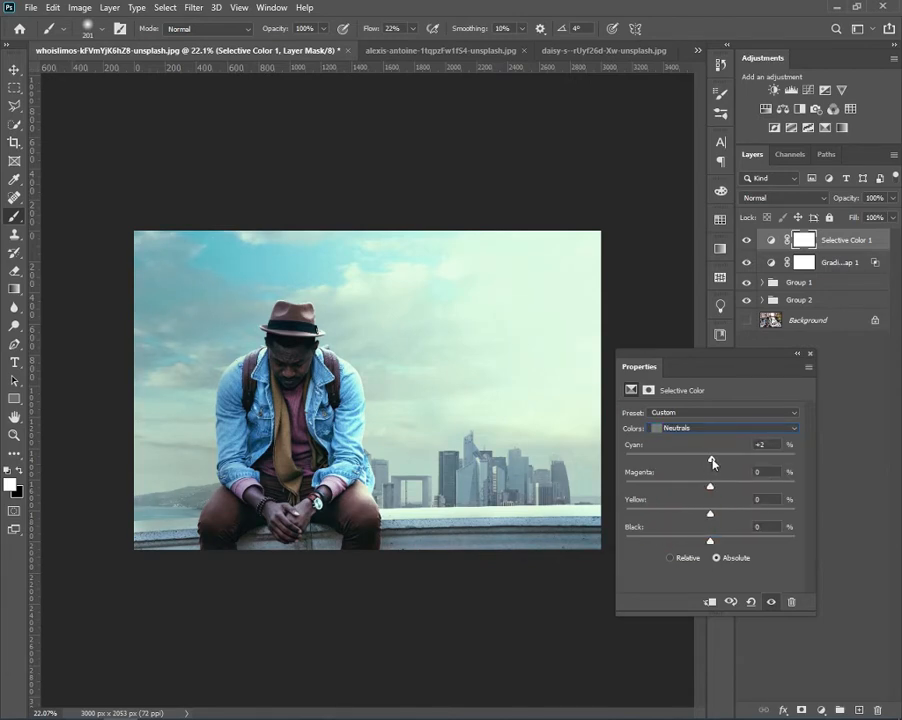
{"action": "left_click_drag", "start_coordinate": [710, 487], "coordinate": [708, 542]}
{"action": "left_click", "coordinate": [710, 428]}
{"action": "left_click", "coordinate": [706, 527]}
{"action": "left_click_drag", "start_coordinate": [710, 460], "coordinate": [709, 459]}
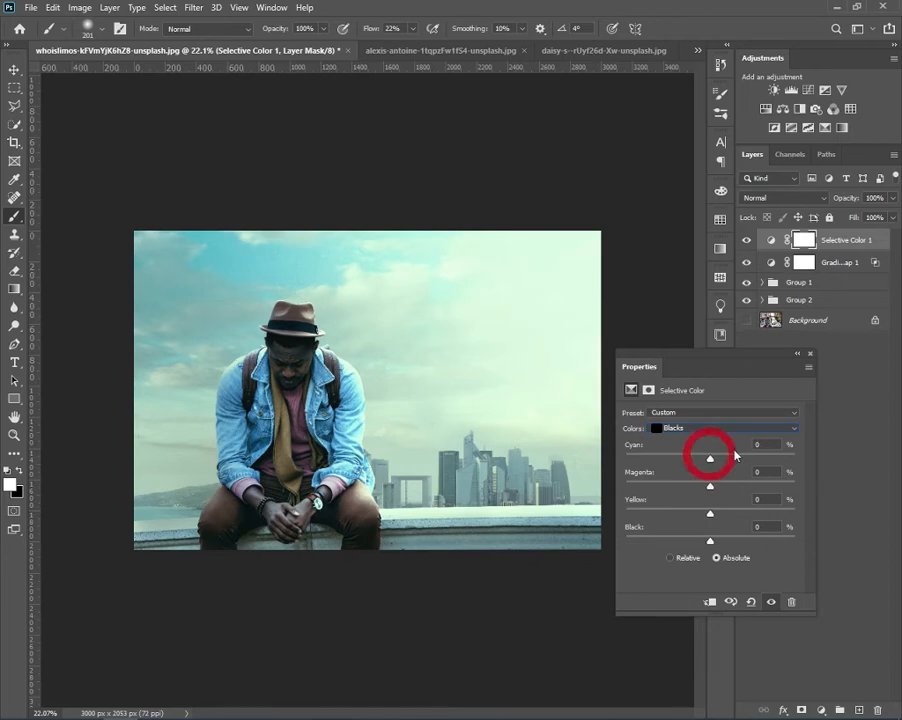
{"action": "left_click_drag", "start_coordinate": [733, 370], "coordinate": [718, 364]}
{"action": "left_click", "coordinate": [748, 238]}
{"action": "left_click", "coordinate": [747, 238]}
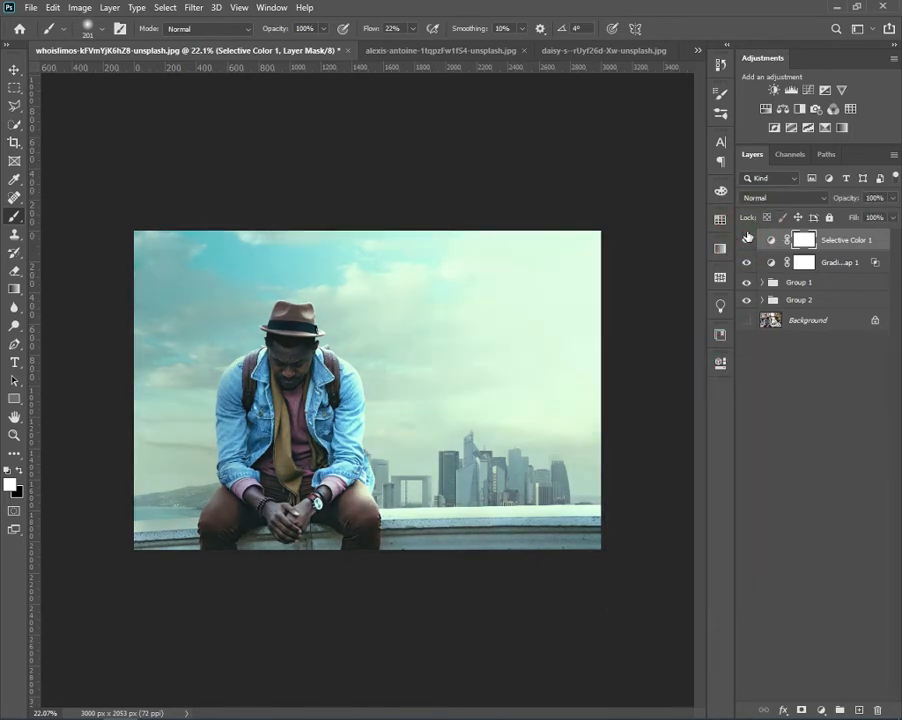
- Flip the city layer horizontally and reposition it so its skyscrapers rise behind the ledge beside the man
{"action": "left_click", "coordinate": [830, 243]}
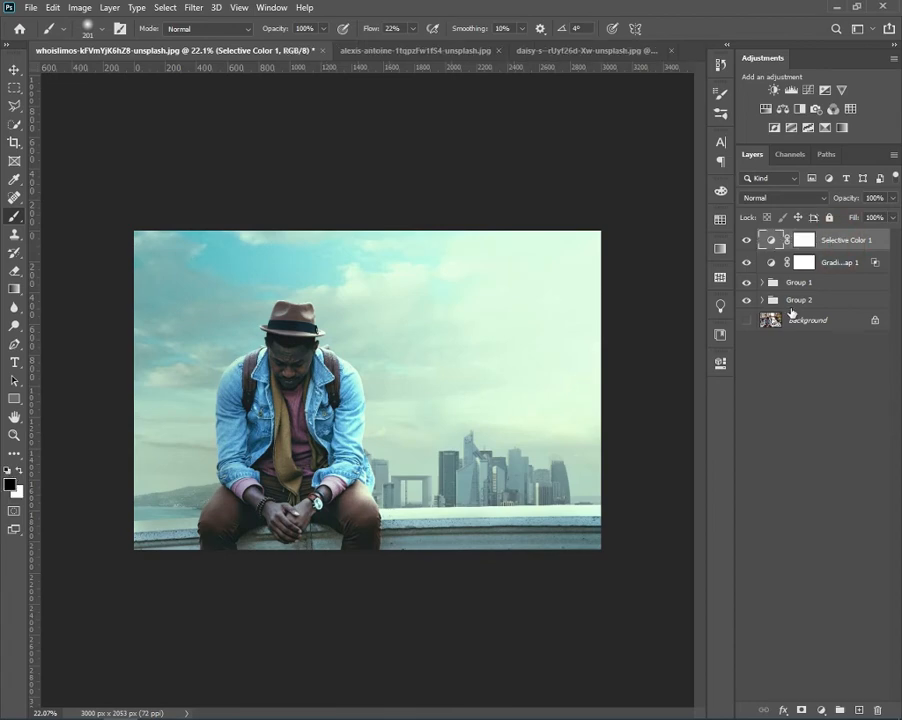
{"action": "left_click", "coordinate": [761, 301]}
{"action": "left_click", "coordinate": [800, 343]}
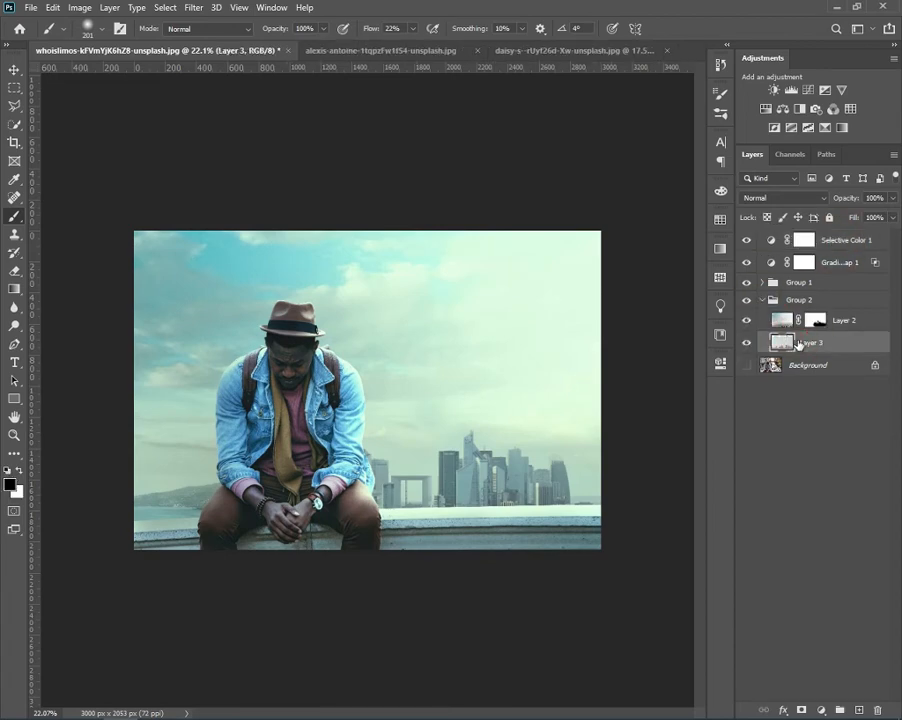
{"action": "key", "text": "ctrl+t"}
{"action": "right_click", "coordinate": [508, 384]}
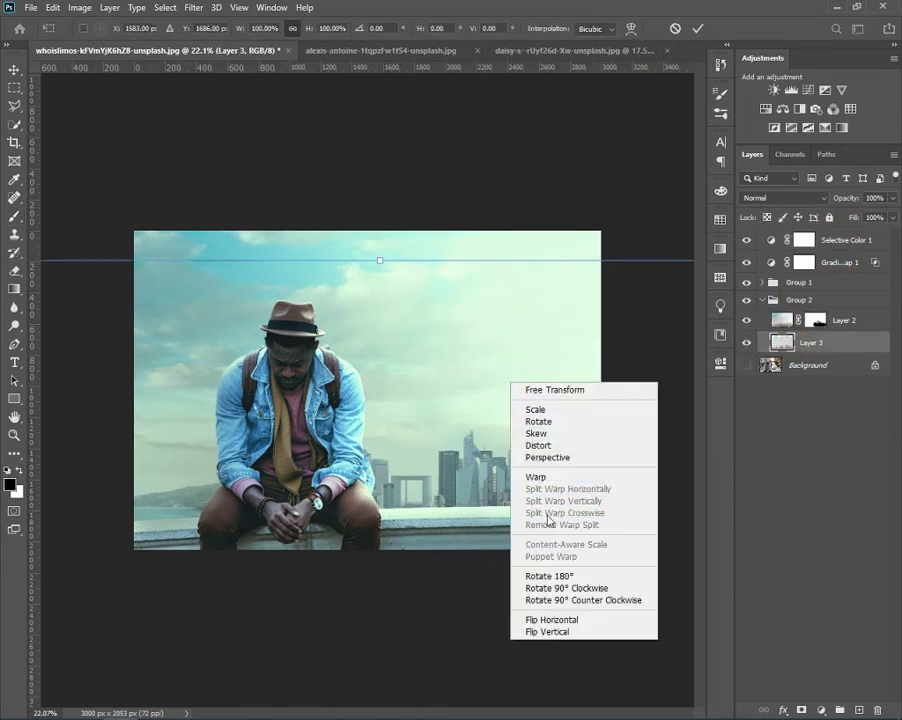
{"action": "left_click", "coordinate": [555, 620]}
{"action": "left_click_drag", "start_coordinate": [566, 484], "coordinate": [484, 495]}
{"action": "left_click_drag", "start_coordinate": [532, 392], "coordinate": [525, 390]}
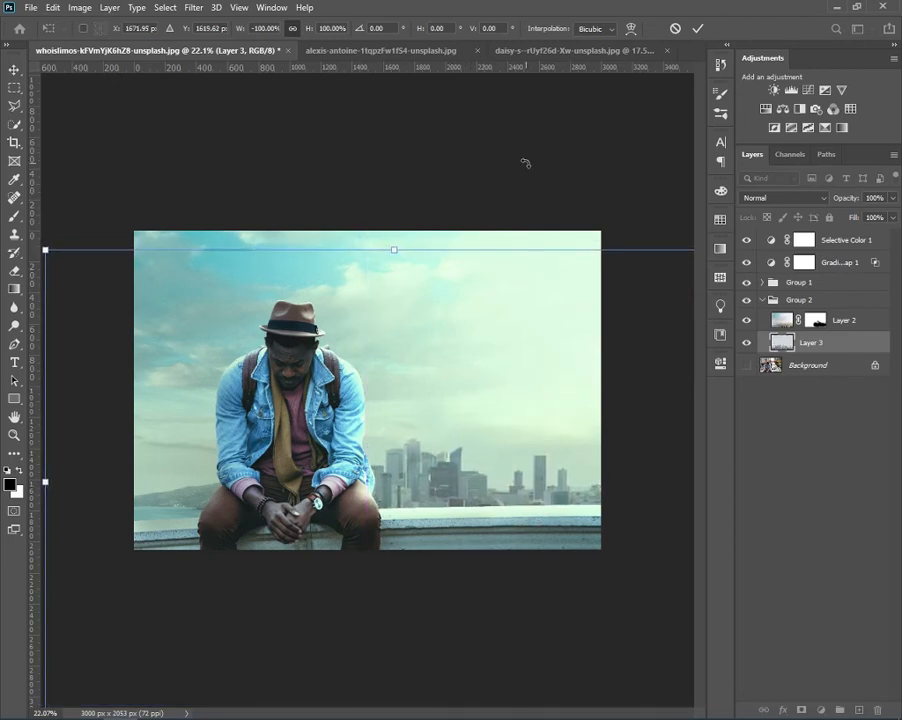
{"action": "left_click", "coordinate": [695, 30]}
{"action": "key", "text": "b"}
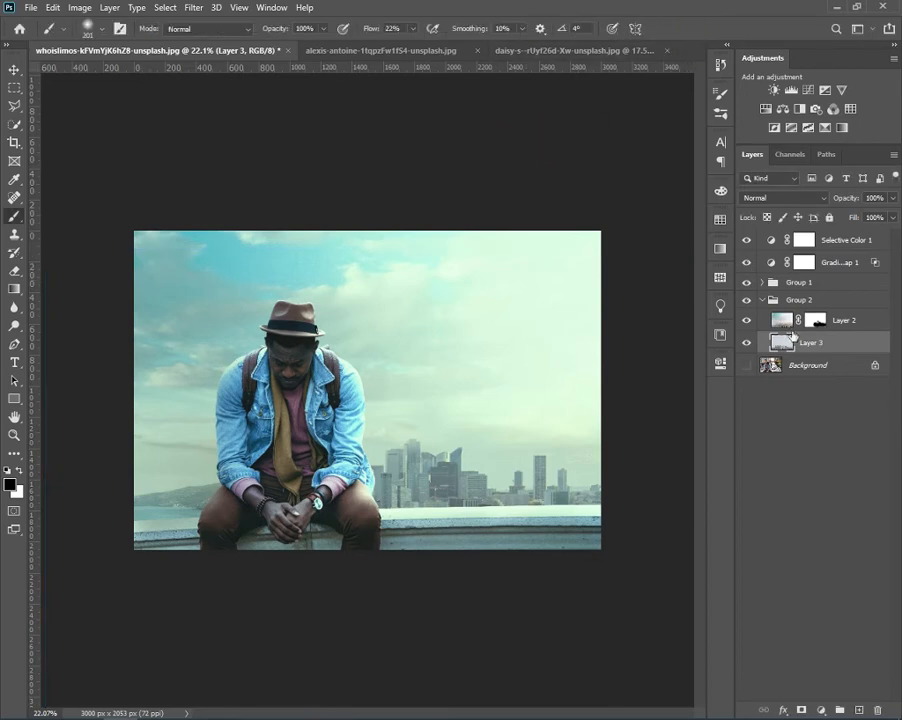
{"action": "left_click", "coordinate": [763, 300]}
- Stamp all visible layers into a new layer above Selective Color 1 and open it in the Camera Raw Filter
{"action": "left_click", "coordinate": [835, 242]}
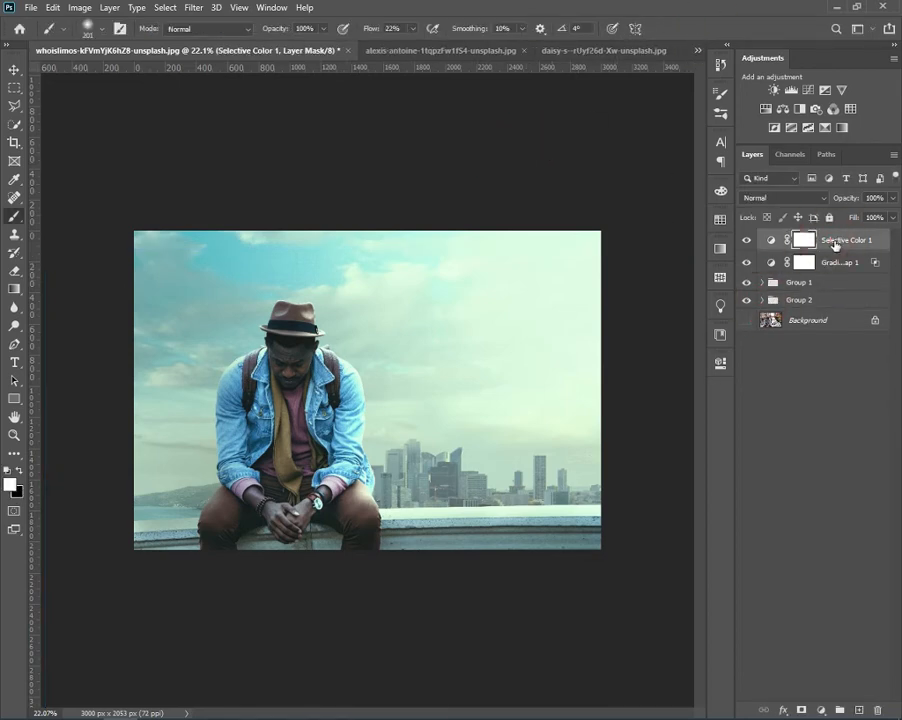
{"action": "key", "text": "ctrl+shift+alt+e"}
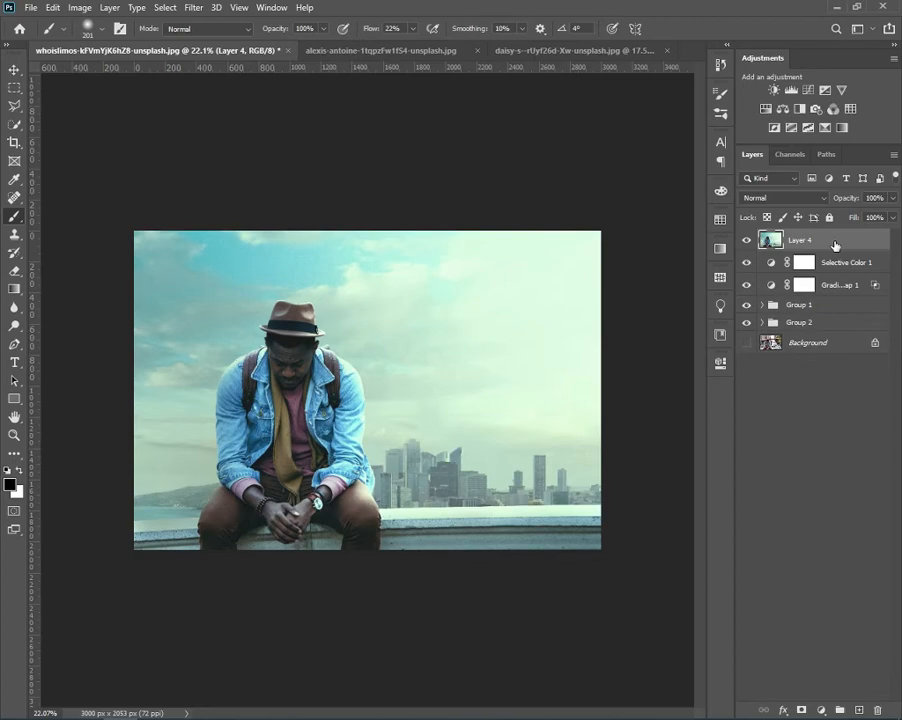
{"action": "left_click", "coordinate": [199, 11]}
{"action": "left_click", "coordinate": [226, 90]}
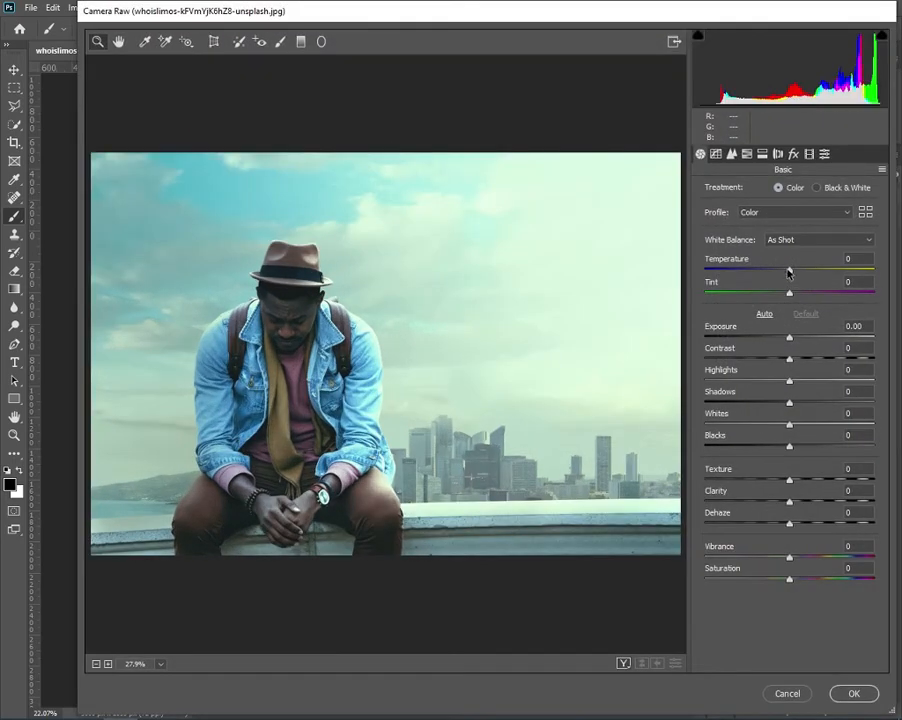
- Set temperature +4, tint -8, exposure +0.15, highlights -18, shadows +3, whites -12, blacks +4 and texture +8 in the Basic adjustments
{"action": "left_click_drag", "start_coordinate": [789, 272], "coordinate": [783, 298]}
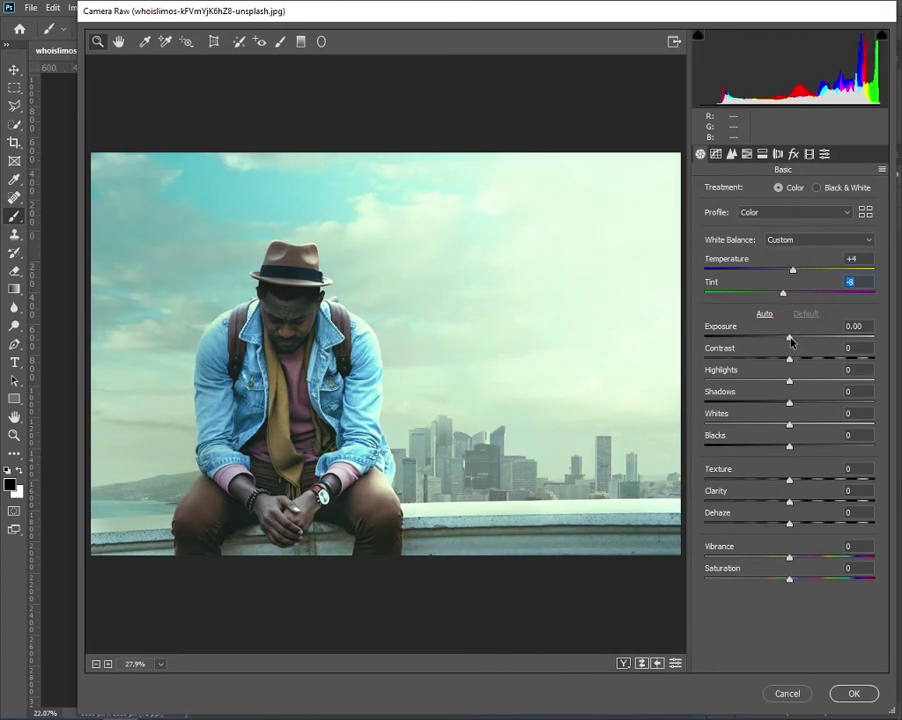
{"action": "left_click_drag", "start_coordinate": [790, 341], "coordinate": [774, 381]}
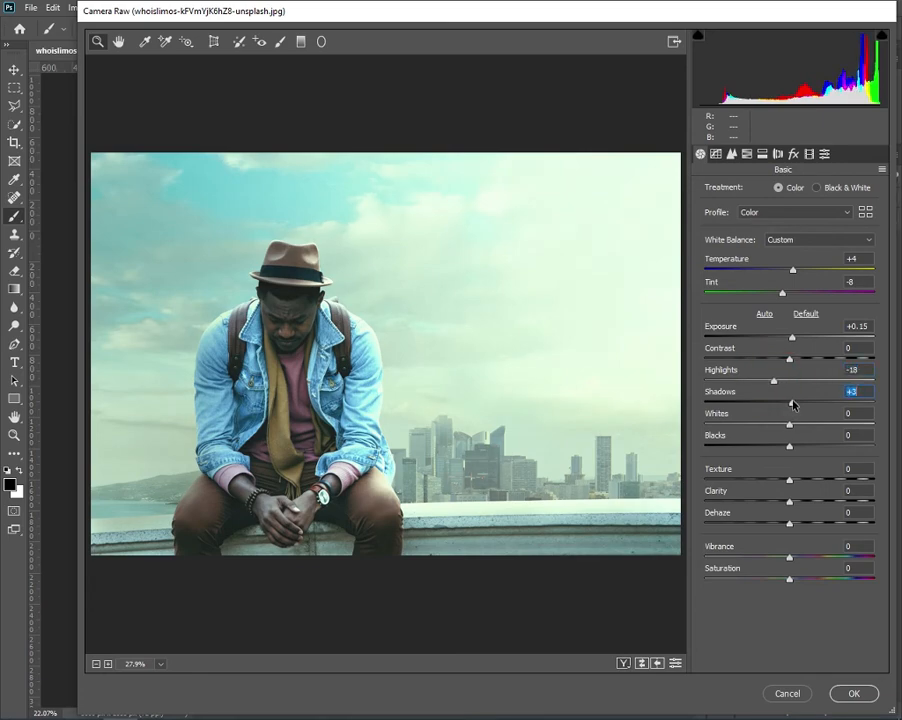
{"action": "mouse_move", "coordinate": [789, 424]}
{"action": "left_mouse_down"}
{"action": "mouse_move", "coordinate": [779, 424]}
{"action": "mouse_move", "coordinate": [793, 447]}
{"action": "left_mouse_up"}
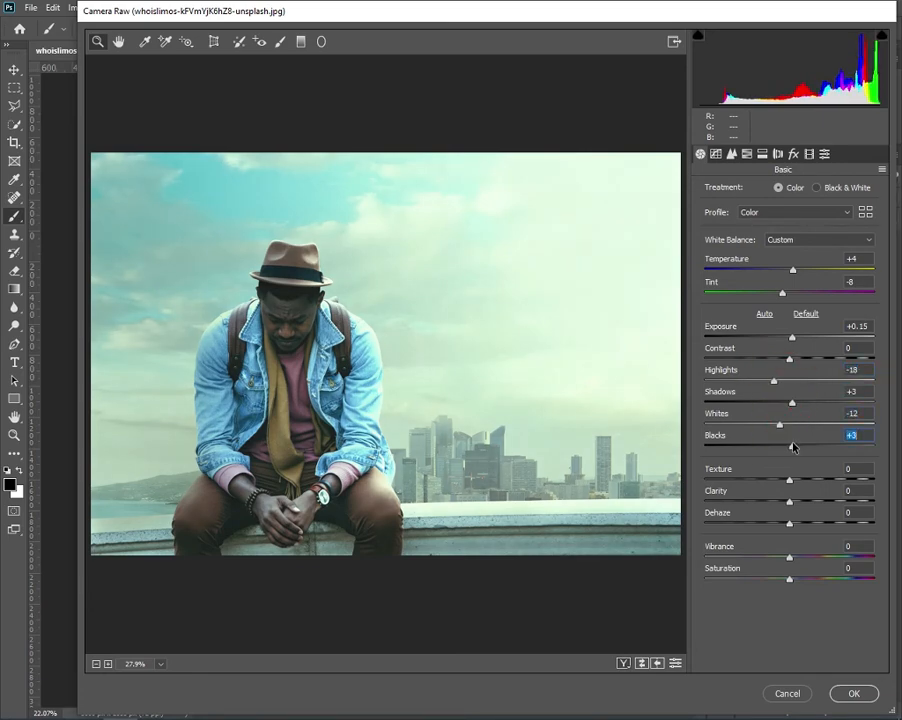
{"action": "left_click", "coordinate": [797, 482]}
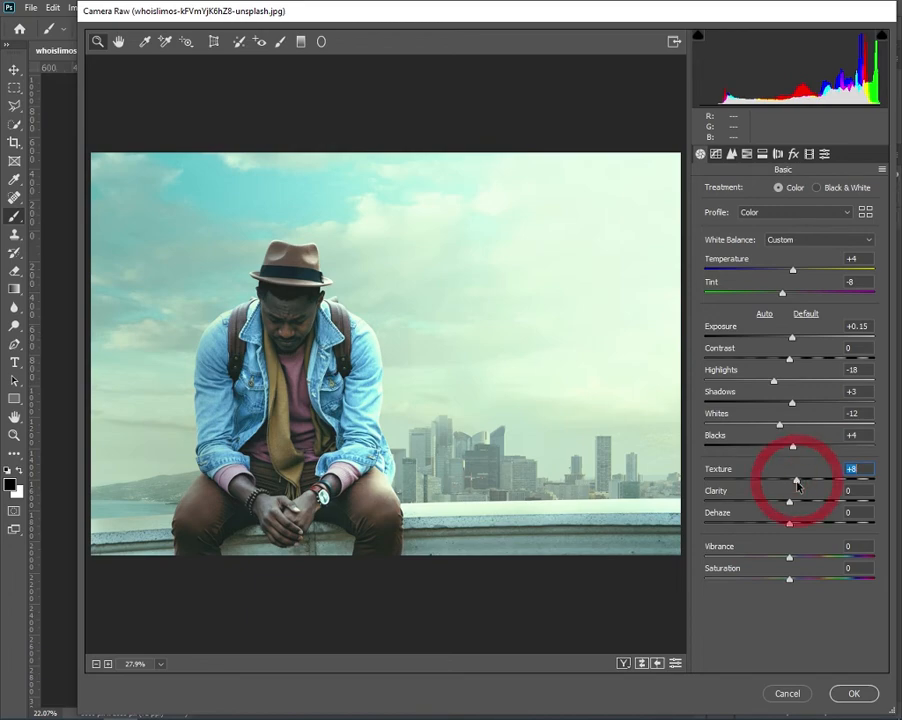
- Adjust the parametric Tone Curve, raising the highlights slightly and fine-tuning the lights and darks
{"action": "left_click", "coordinate": [716, 153]}
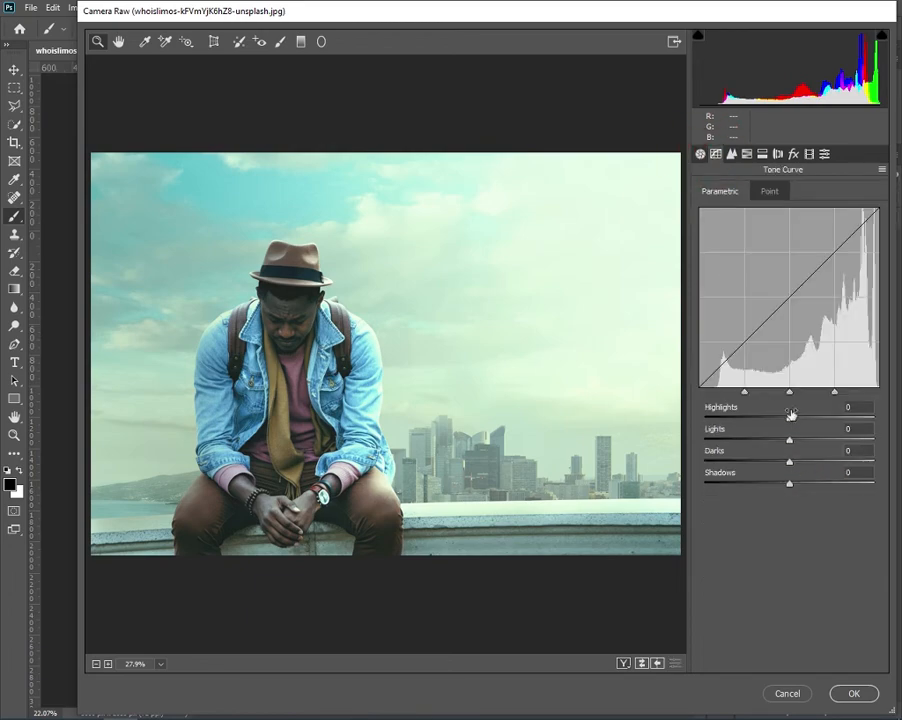
{"action": "left_click", "coordinate": [795, 419]}
{"action": "left_click_drag", "start_coordinate": [794, 419], "coordinate": [792, 461]}
- Fine-tune hues and saturation in the HSL Adjustments, and set luminance to yellows +8 and aquas +13
{"action": "left_click", "coordinate": [747, 154]}
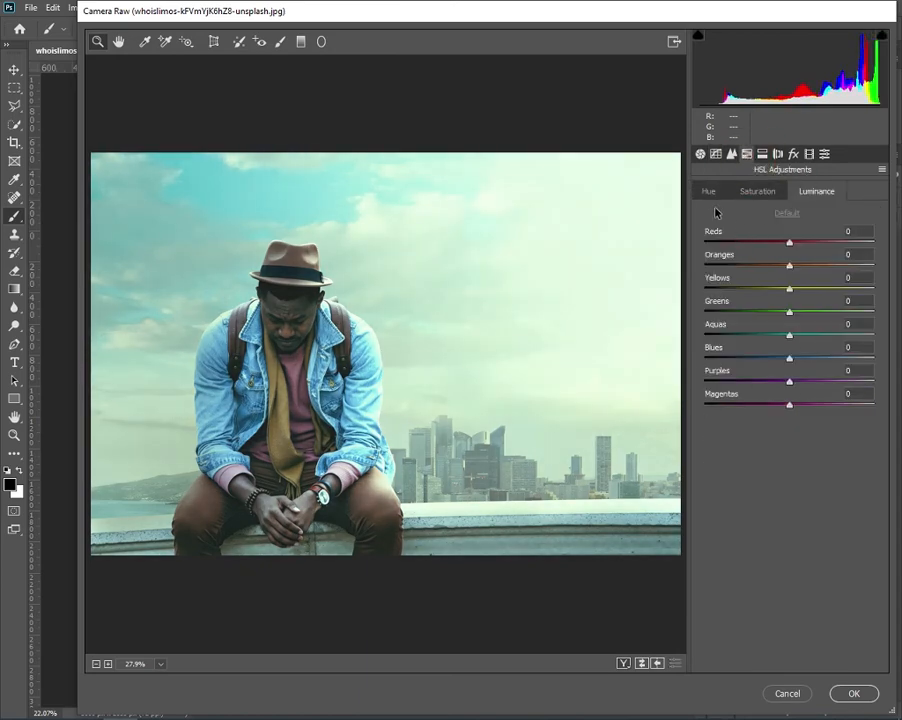
{"action": "left_click", "coordinate": [708, 191]}
{"action": "left_click_drag", "start_coordinate": [789, 242], "coordinate": [785, 362]}
{"action": "left_click", "coordinate": [789, 383]}
{"action": "left_click", "coordinate": [757, 191]}
{"action": "left_click_drag", "start_coordinate": [789, 289], "coordinate": [803, 336]}
{"action": "left_click", "coordinate": [814, 192]}
{"action": "left_click_drag", "start_coordinate": [789, 289], "coordinate": [795, 289]}
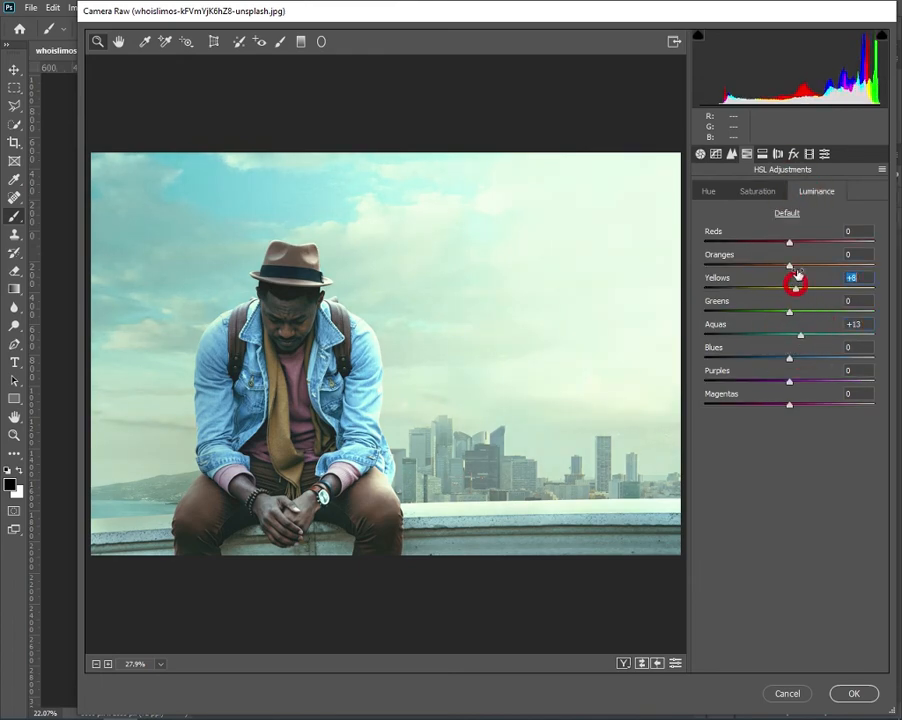
- Tint the highlights in Split Toning with hue 48 and saturation 20
{"action": "left_click", "coordinate": [762, 153]}
{"action": "left_click_drag", "start_coordinate": [739, 234], "coordinate": [779, 234]}
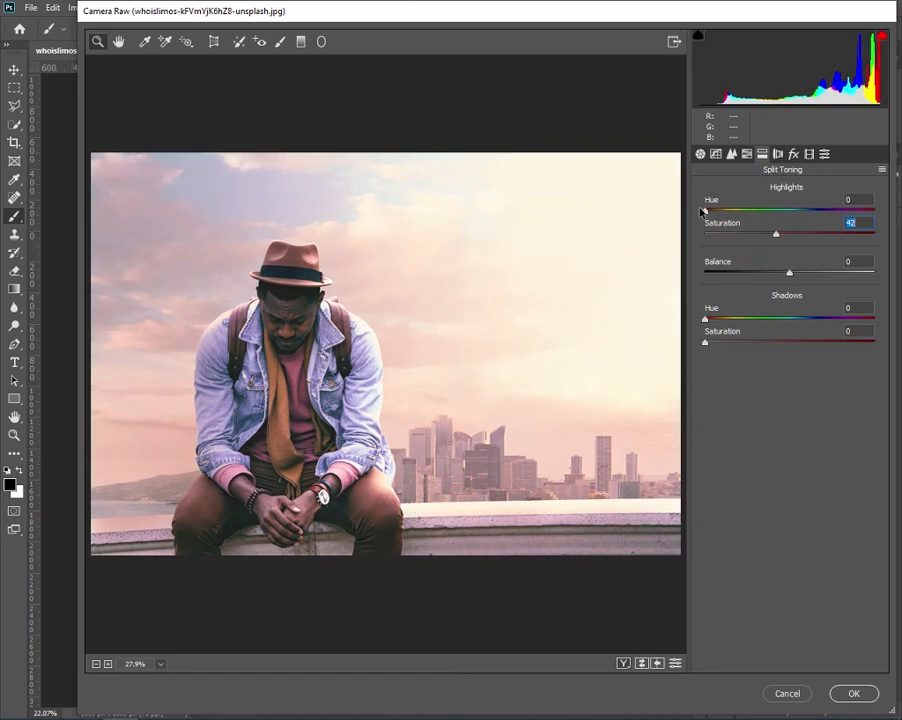
{"action": "left_click_drag", "start_coordinate": [705, 210], "coordinate": [738, 235]}
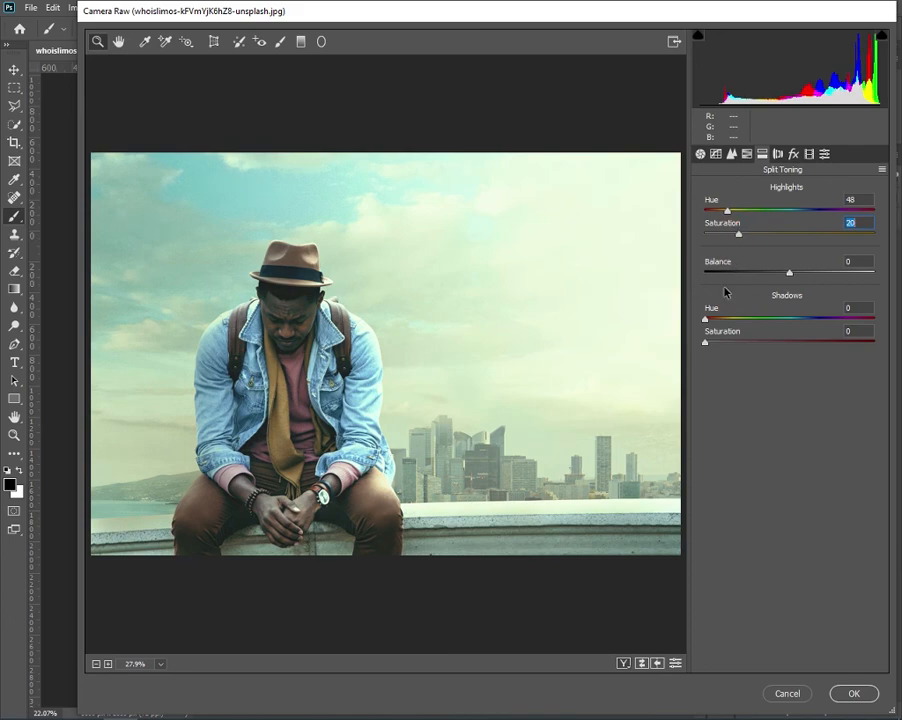
{"action": "left_click_drag", "start_coordinate": [721, 341], "coordinate": [800, 320]}
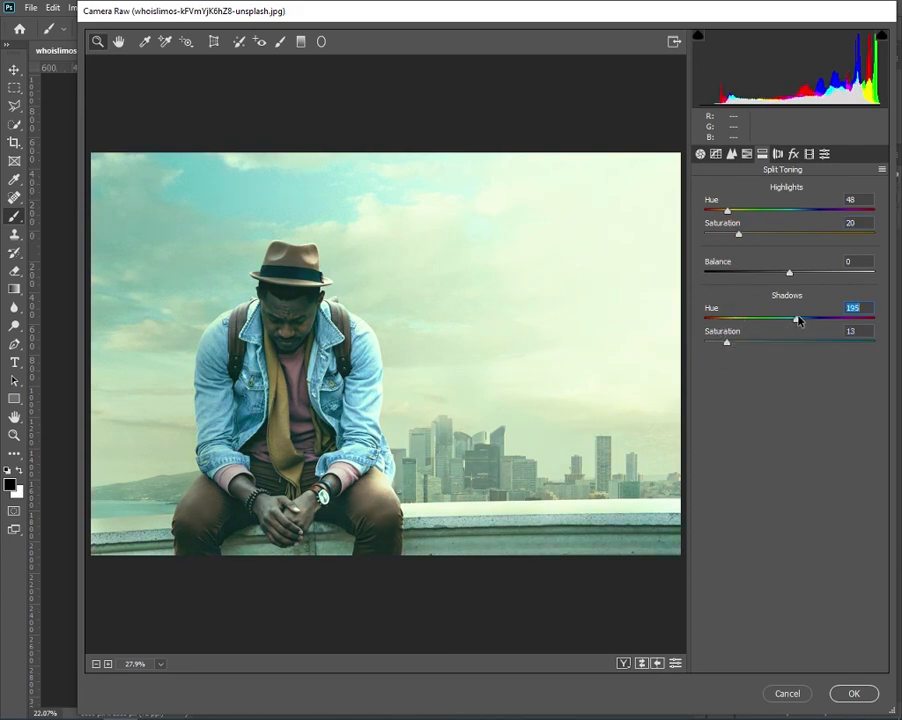
{"action": "left_click_drag", "start_coordinate": [727, 342], "coordinate": [676, 348]}
{"action": "left_click_drag", "start_coordinate": [796, 320], "coordinate": [653, 322]}
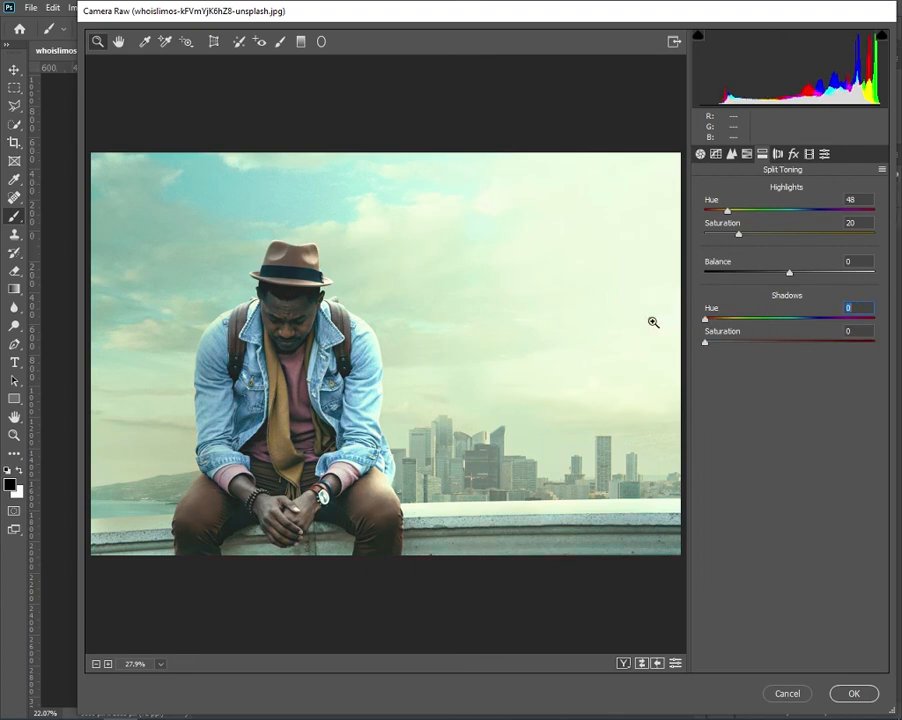
- Reduce the Split Toning highlights saturation slightly
{"action": "left_click_drag", "start_coordinate": [737, 236], "coordinate": [731, 234]}
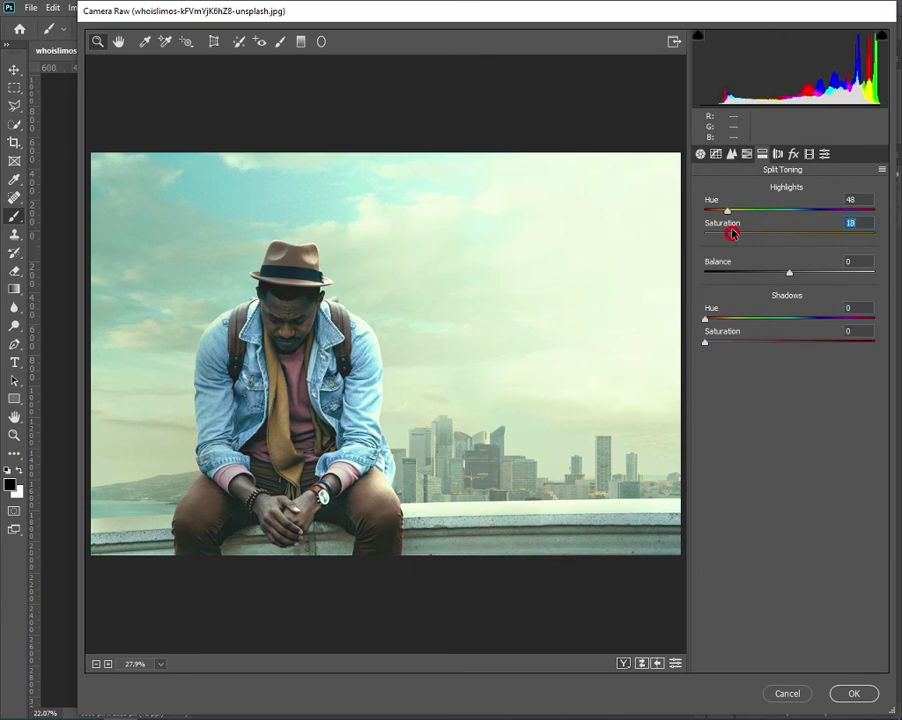
- Set the Calibration hues to +15 for red primary, +8 for green primary and -8 for blue primary
{"action": "left_click", "coordinate": [793, 154]}
{"action": "left_click", "coordinate": [810, 154]}
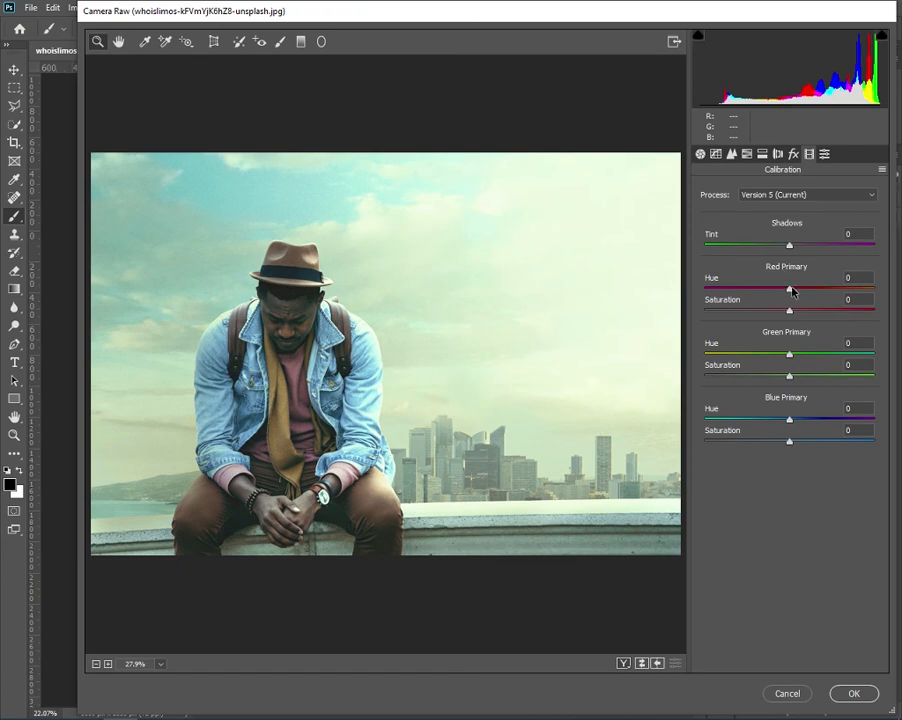
{"action": "left_click_drag", "start_coordinate": [792, 291], "coordinate": [801, 289]}
{"action": "left_click_drag", "start_coordinate": [787, 353], "coordinate": [793, 355]}
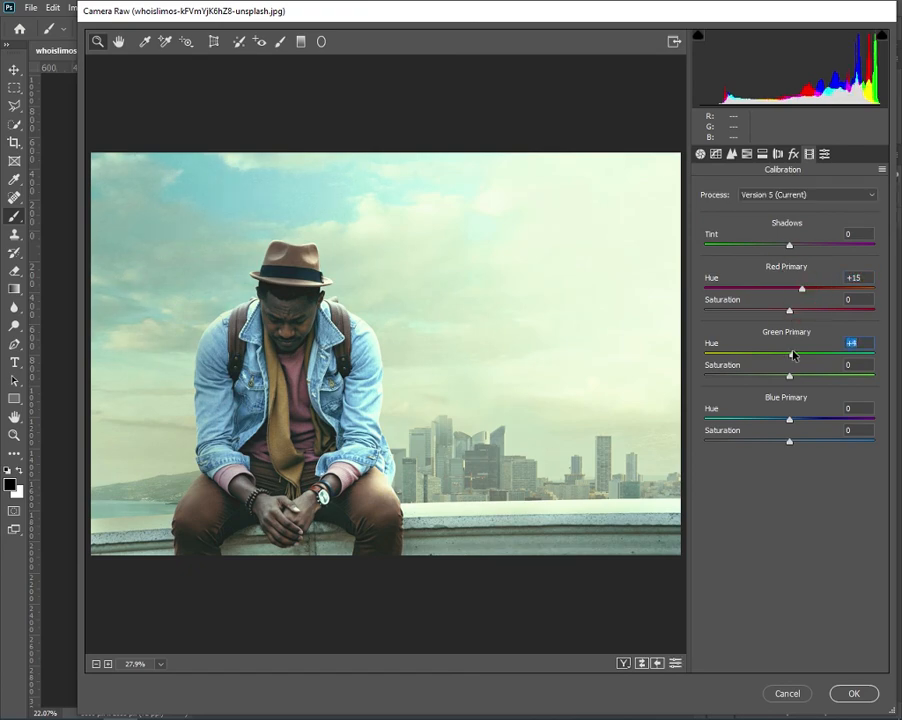
{"action": "left_click_drag", "start_coordinate": [790, 420], "coordinate": [783, 407]}
- Compare the image with and without the Camera Raw adjustments, and apply the filter to the stamped layer
{"action": "key", "text": "p"}
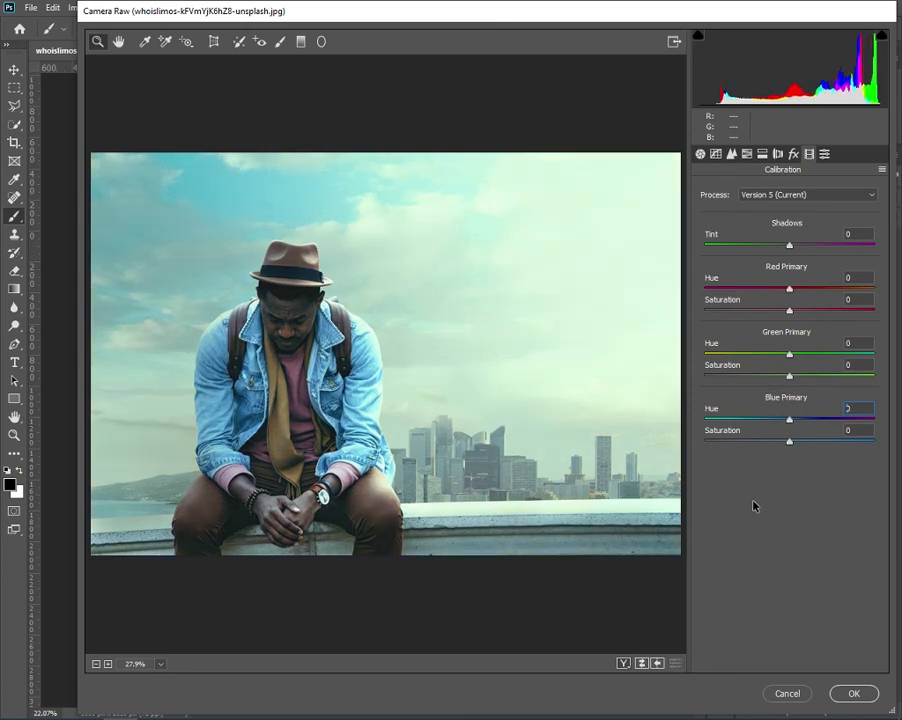
{"action": "key", "text": "p"}
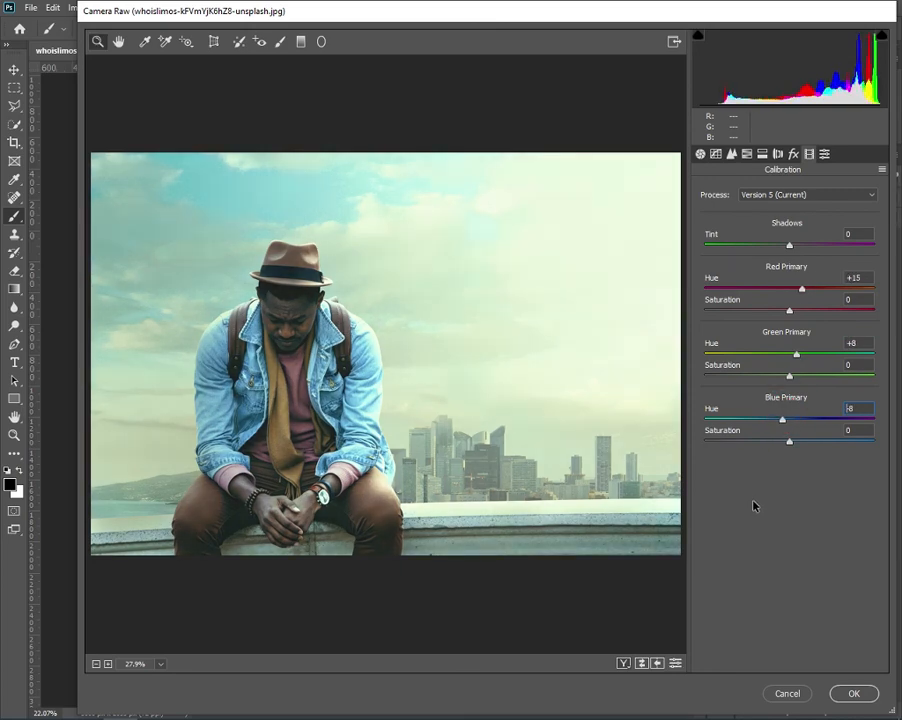
{"action": "left_click", "coordinate": [848, 692]}
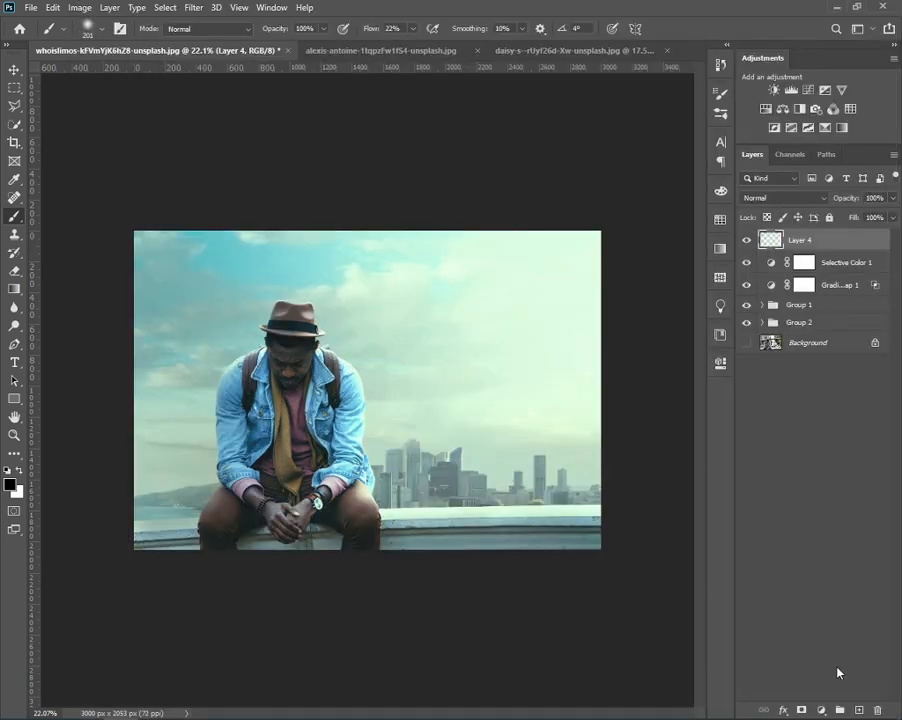
- Add a Color Lookup adjustment above Layer 4 using the Kodak 5205 Fuji 3510 (by Adobe).cube LUT at 29% opacity
{"action": "left_click", "coordinate": [850, 108]}
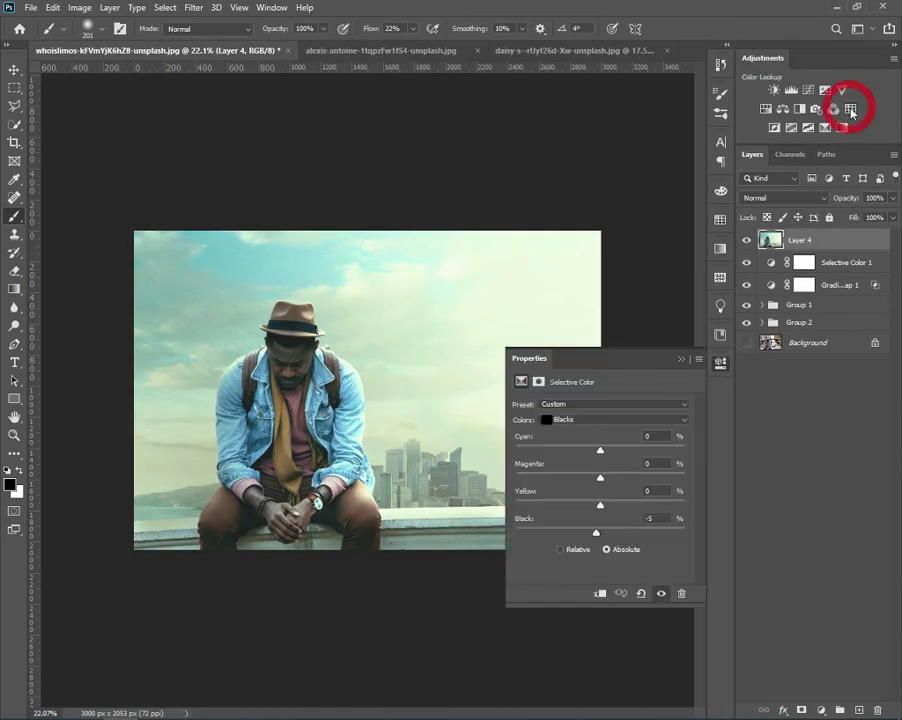
{"action": "left_click", "coordinate": [612, 407]}
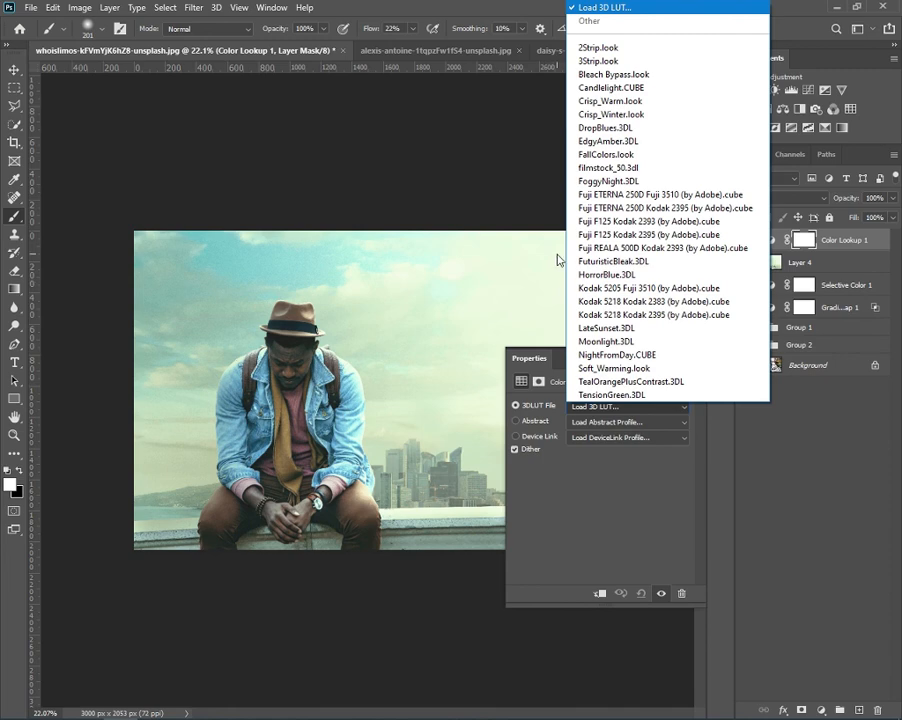
{"action": "left_click", "coordinate": [612, 288]}
{"action": "left_click", "coordinate": [688, 357]}
{"action": "left_click_drag", "start_coordinate": [892, 197], "coordinate": [847, 214]}
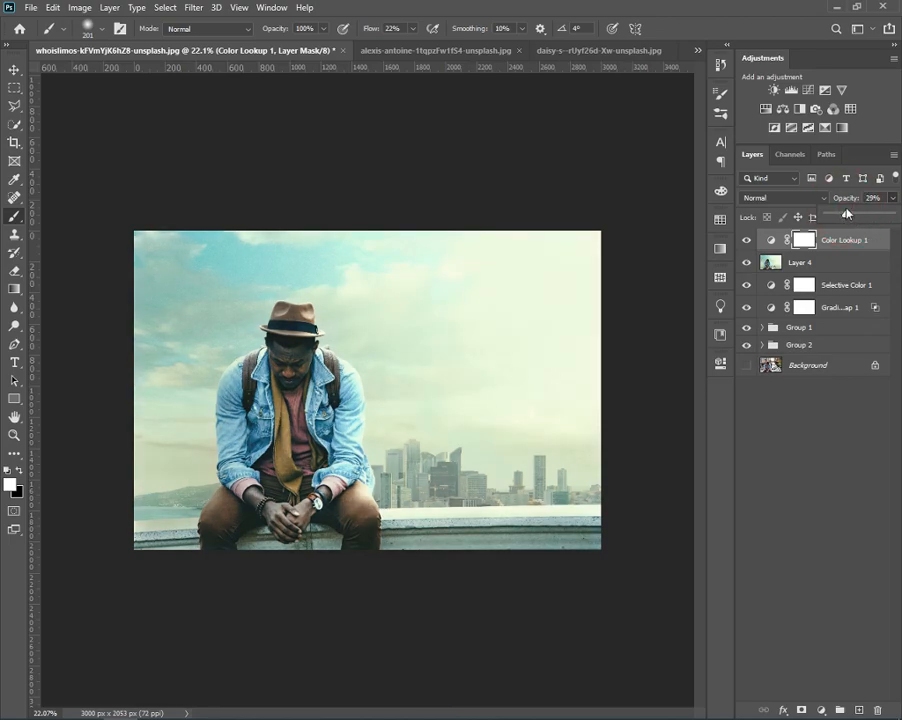